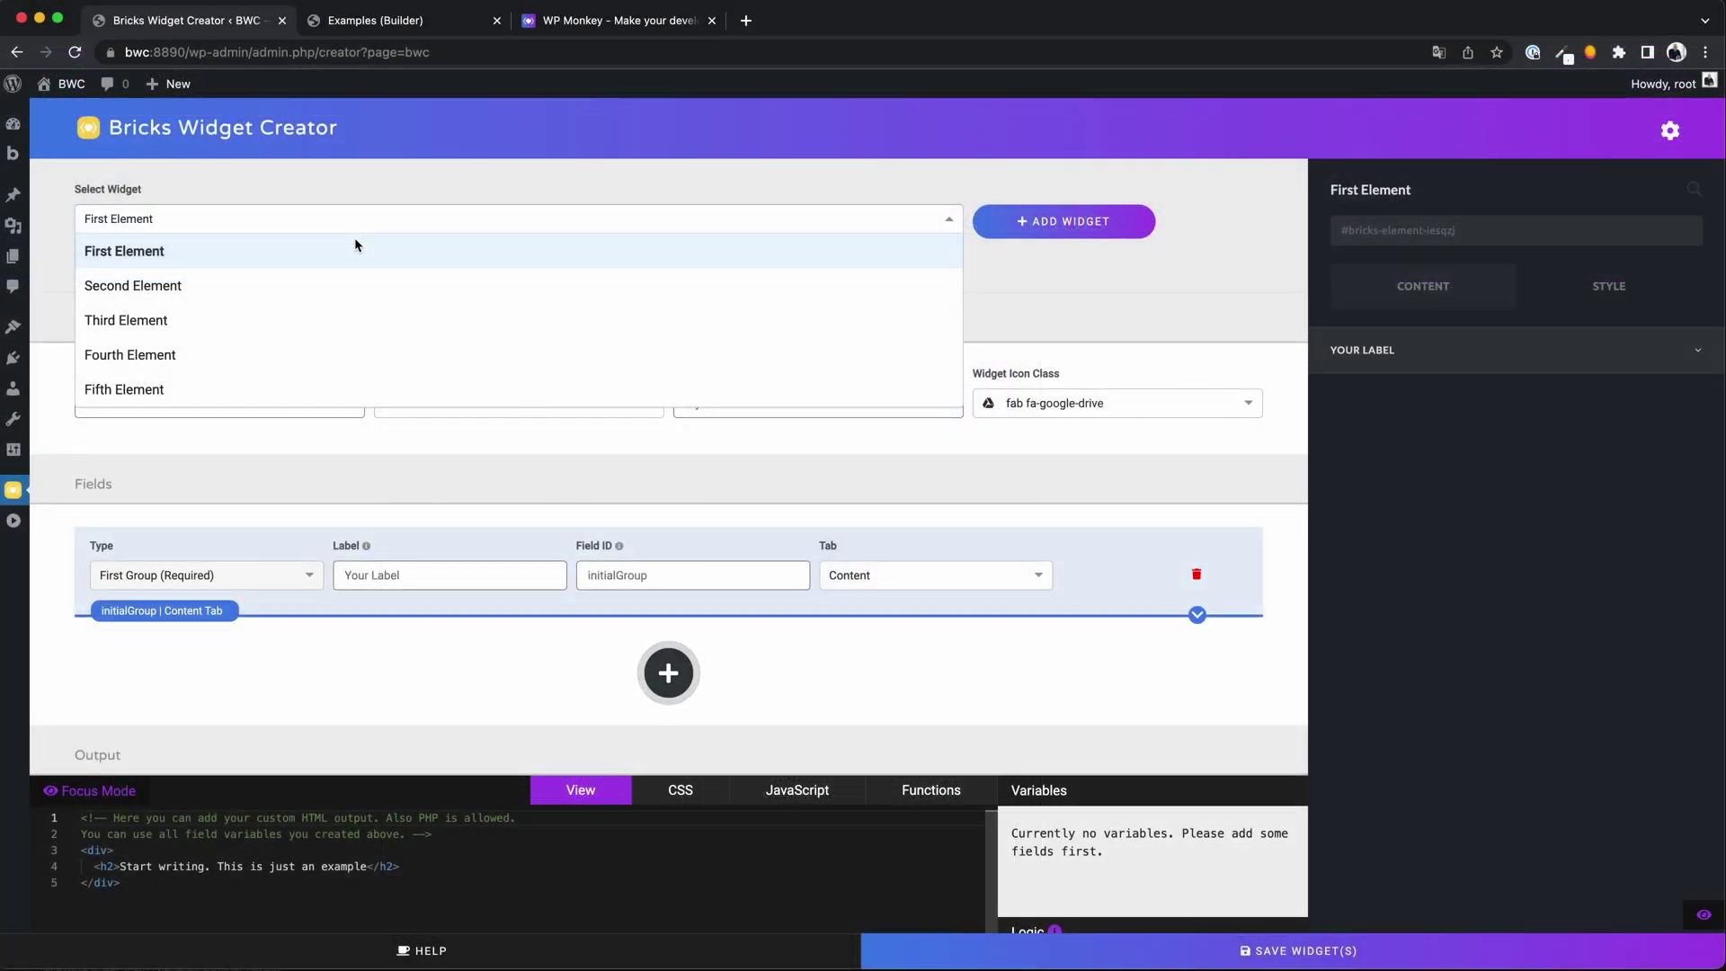
Select Third Element to view its settings, then highlight the builder's My Custom Elements group.
click(310, 323)
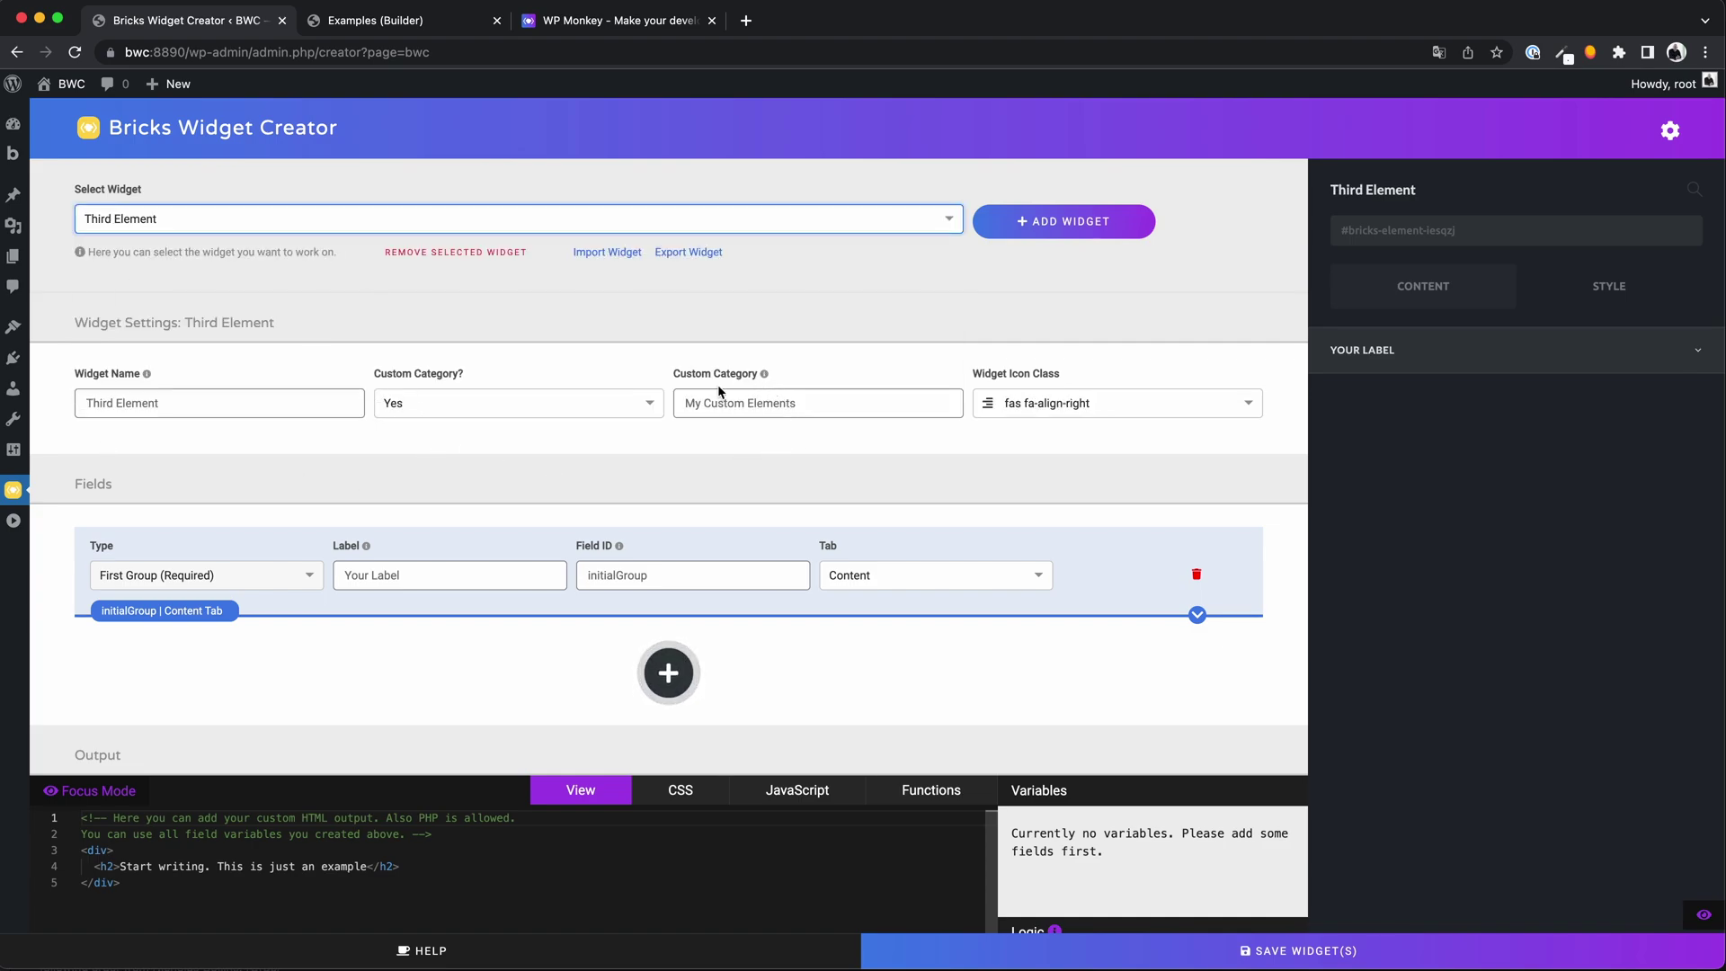
double_click(815, 404)
scroll(202, 404, down, 3)
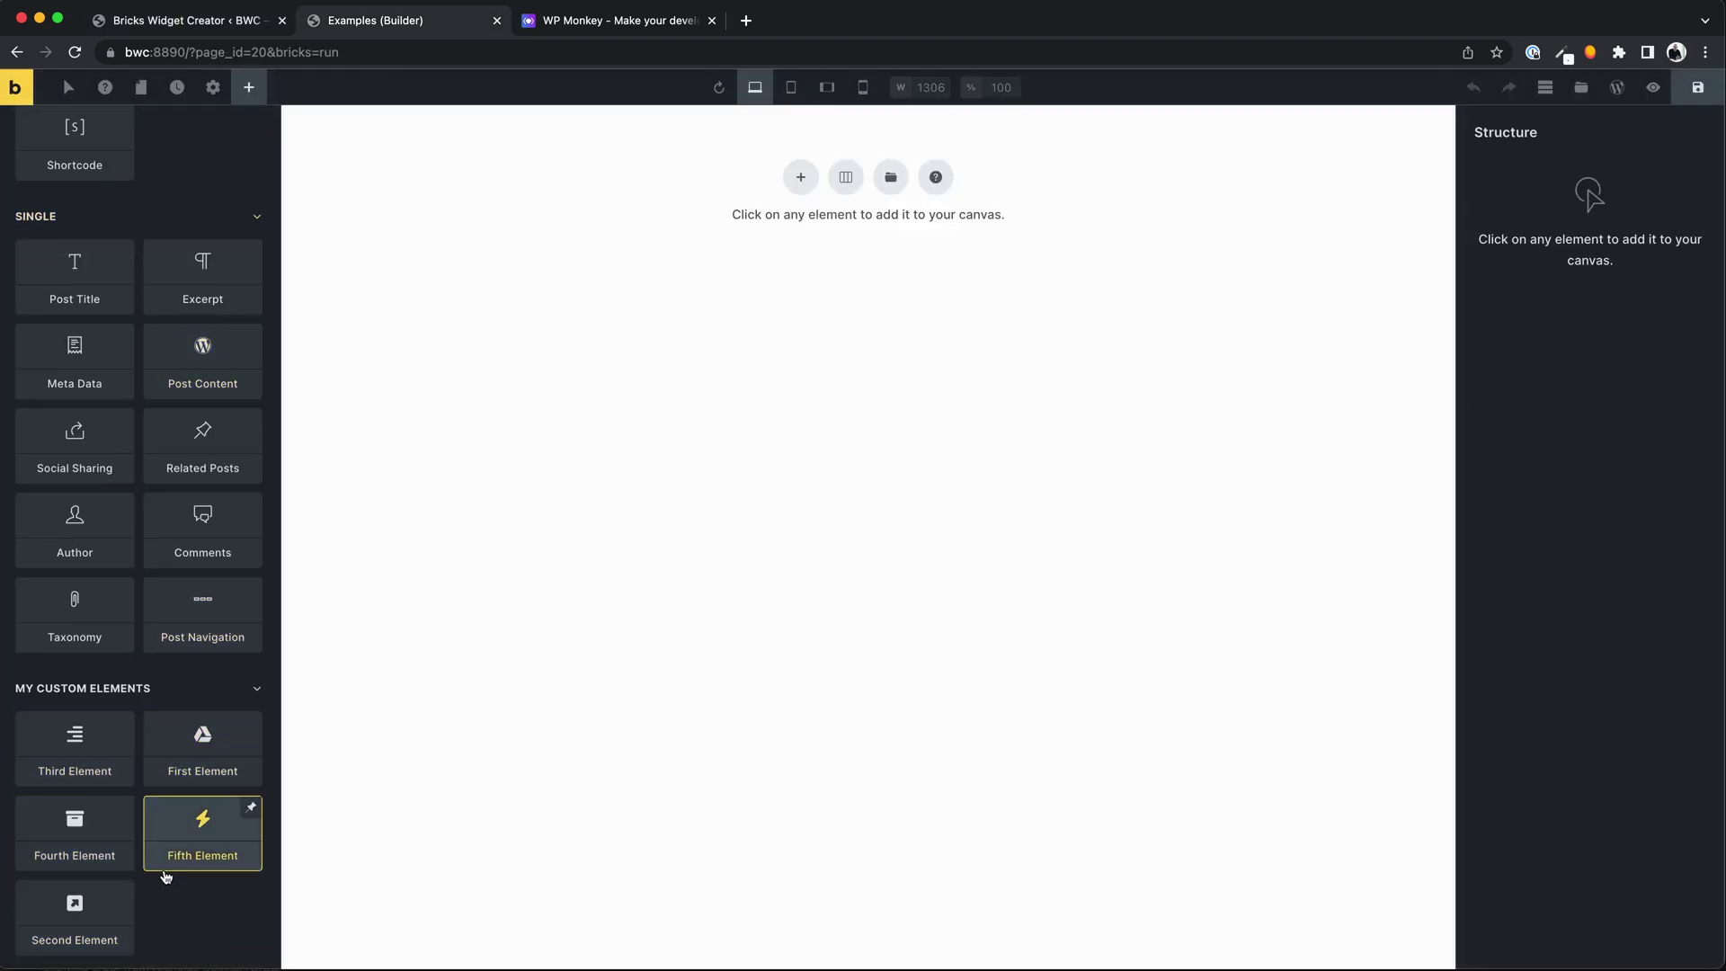
Show the WordPress Plugins page and briefly highlight the Bricks Widget Creator plugin name.
key(ctrl+Tab)
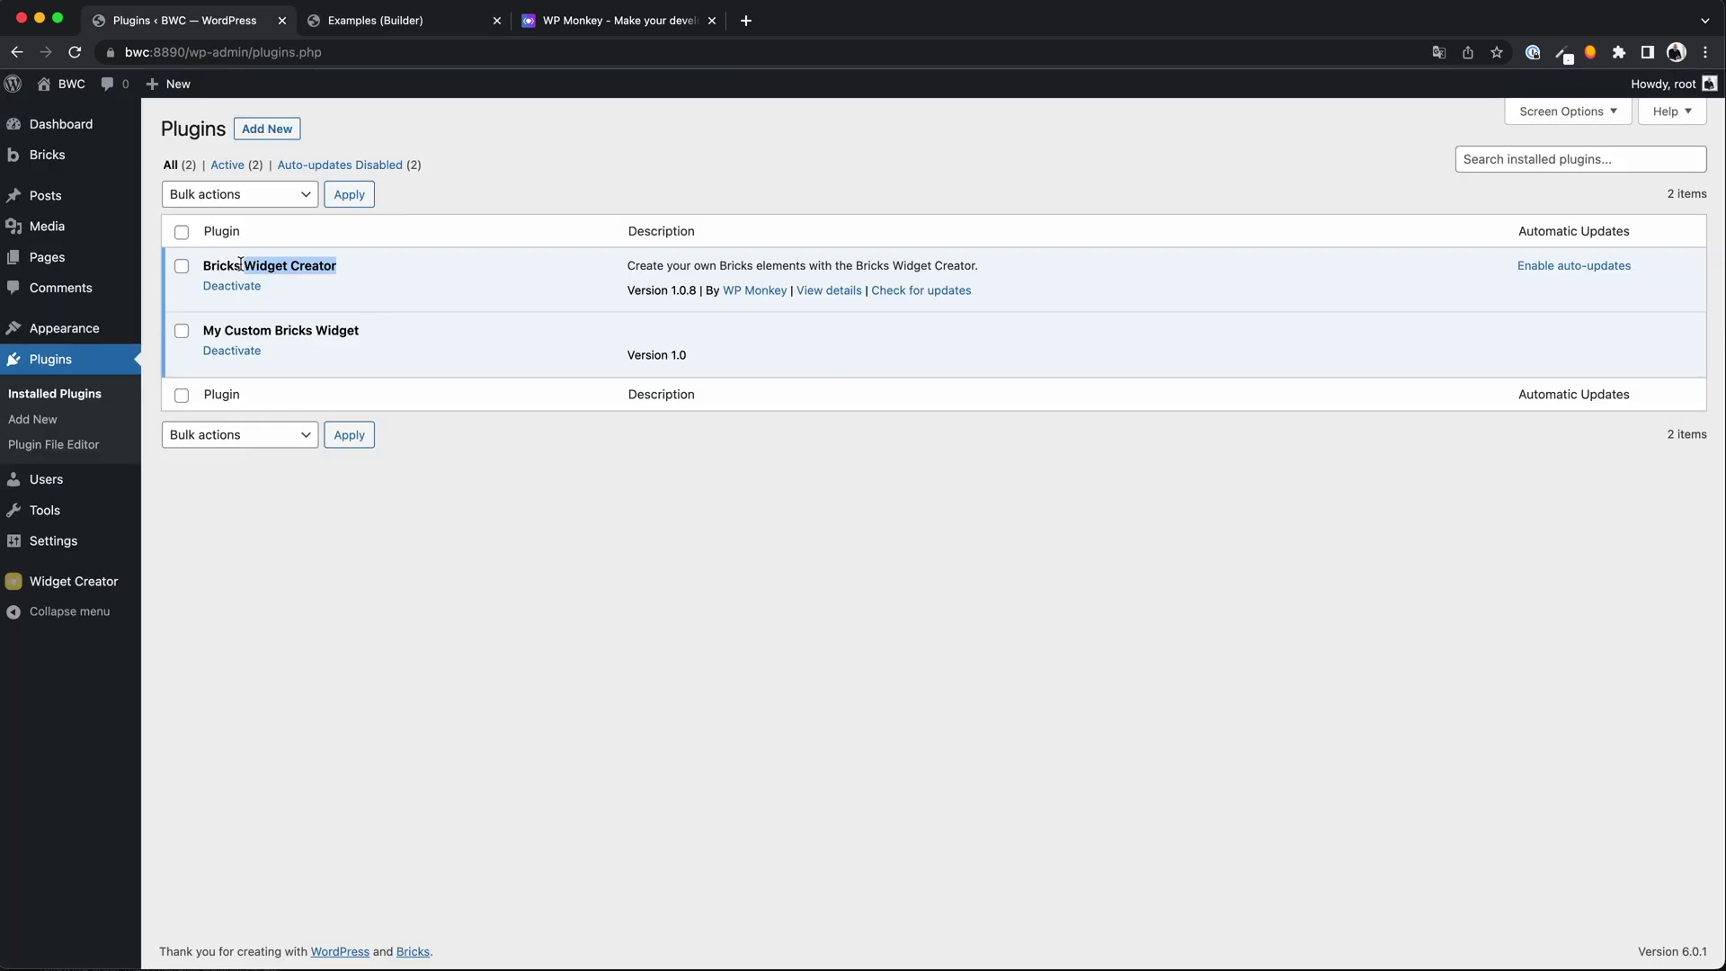
drag(341, 265, 201, 266)
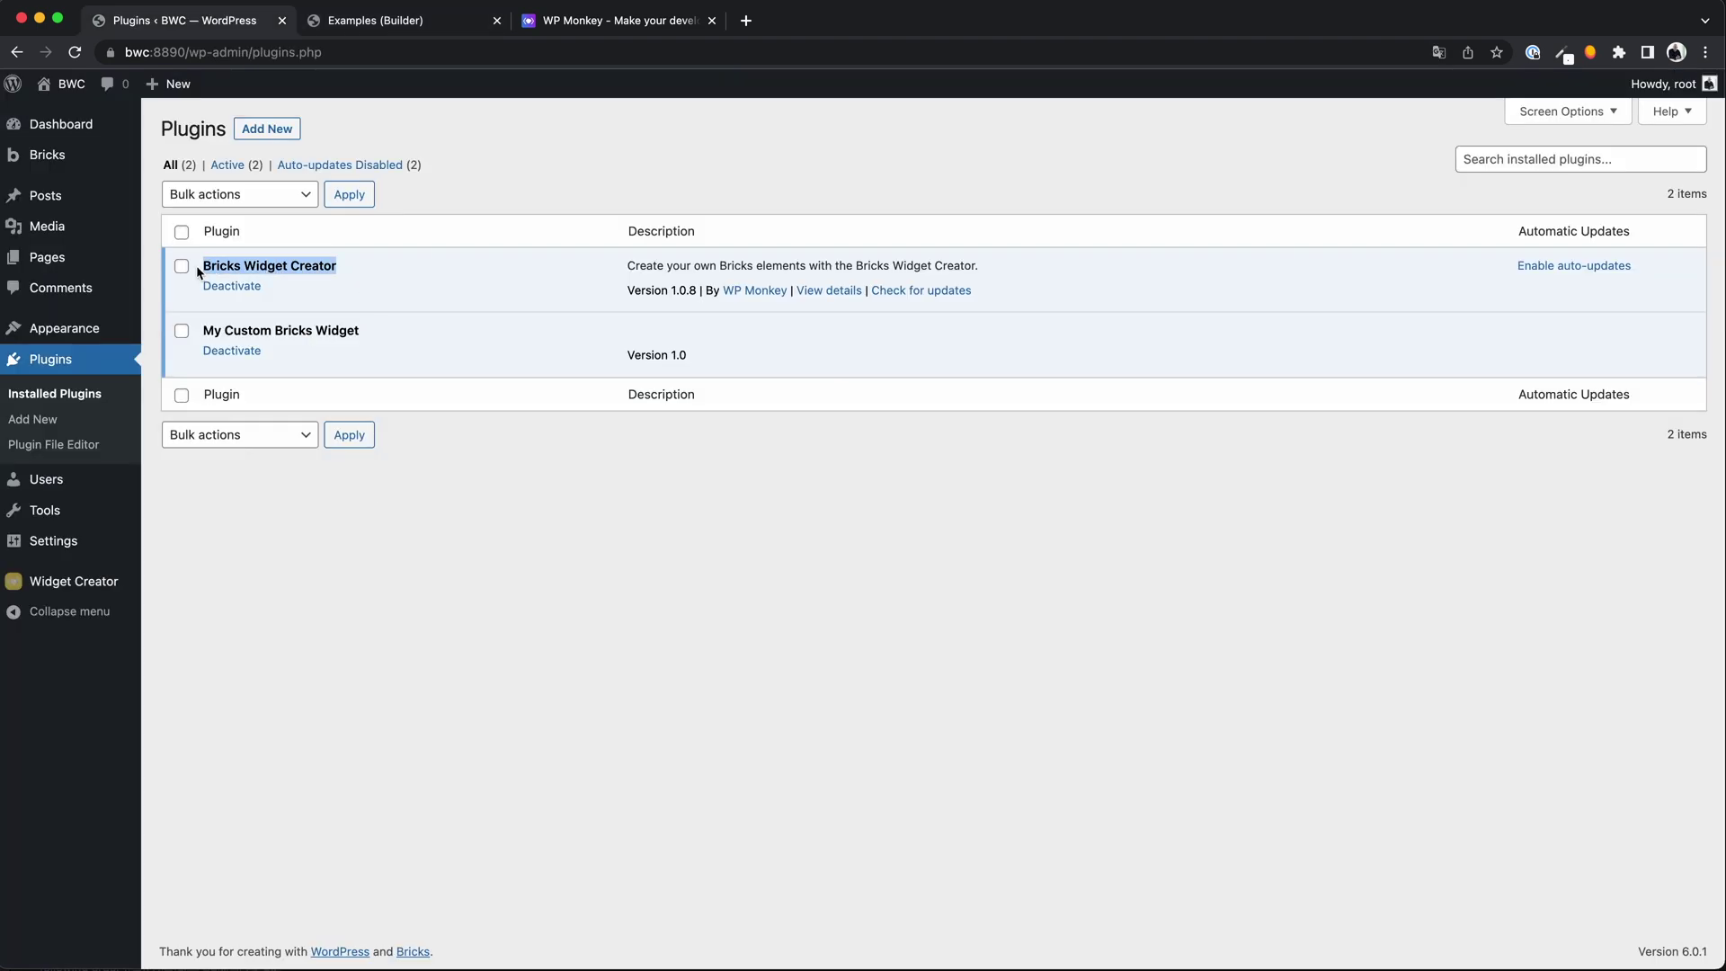
click(412, 292)
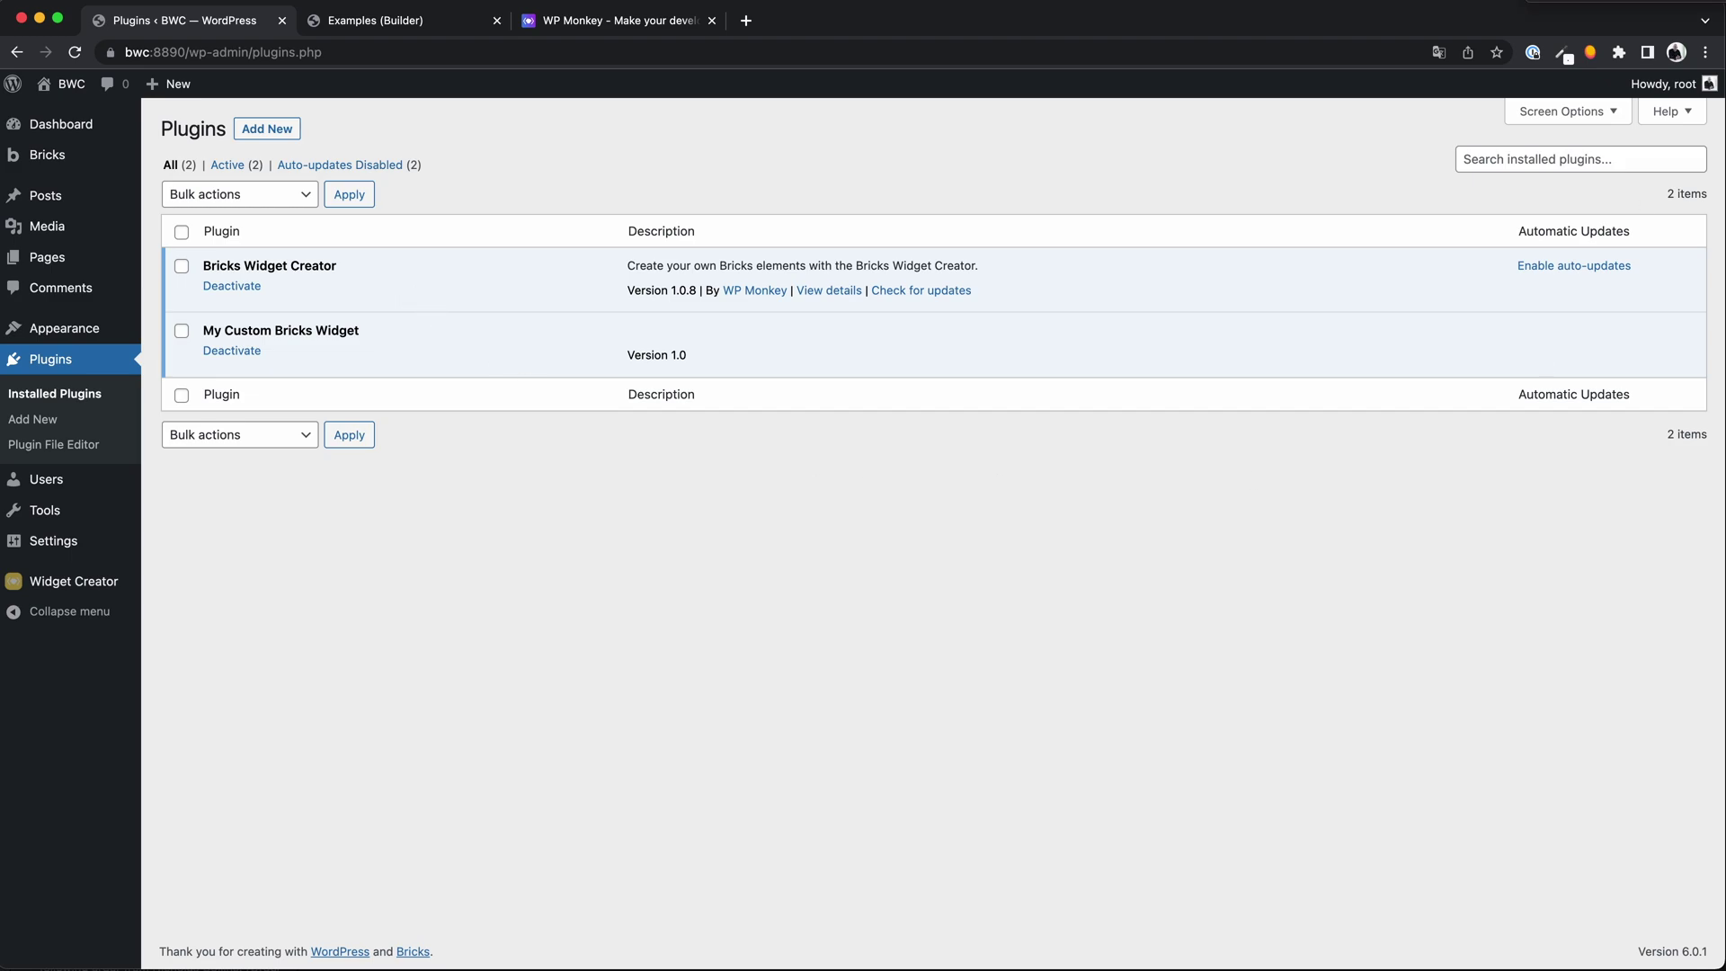
Look over the WP Monkey app's tools list, then go to WordPress's Bricks Widget Creator page.
click(622, 21)
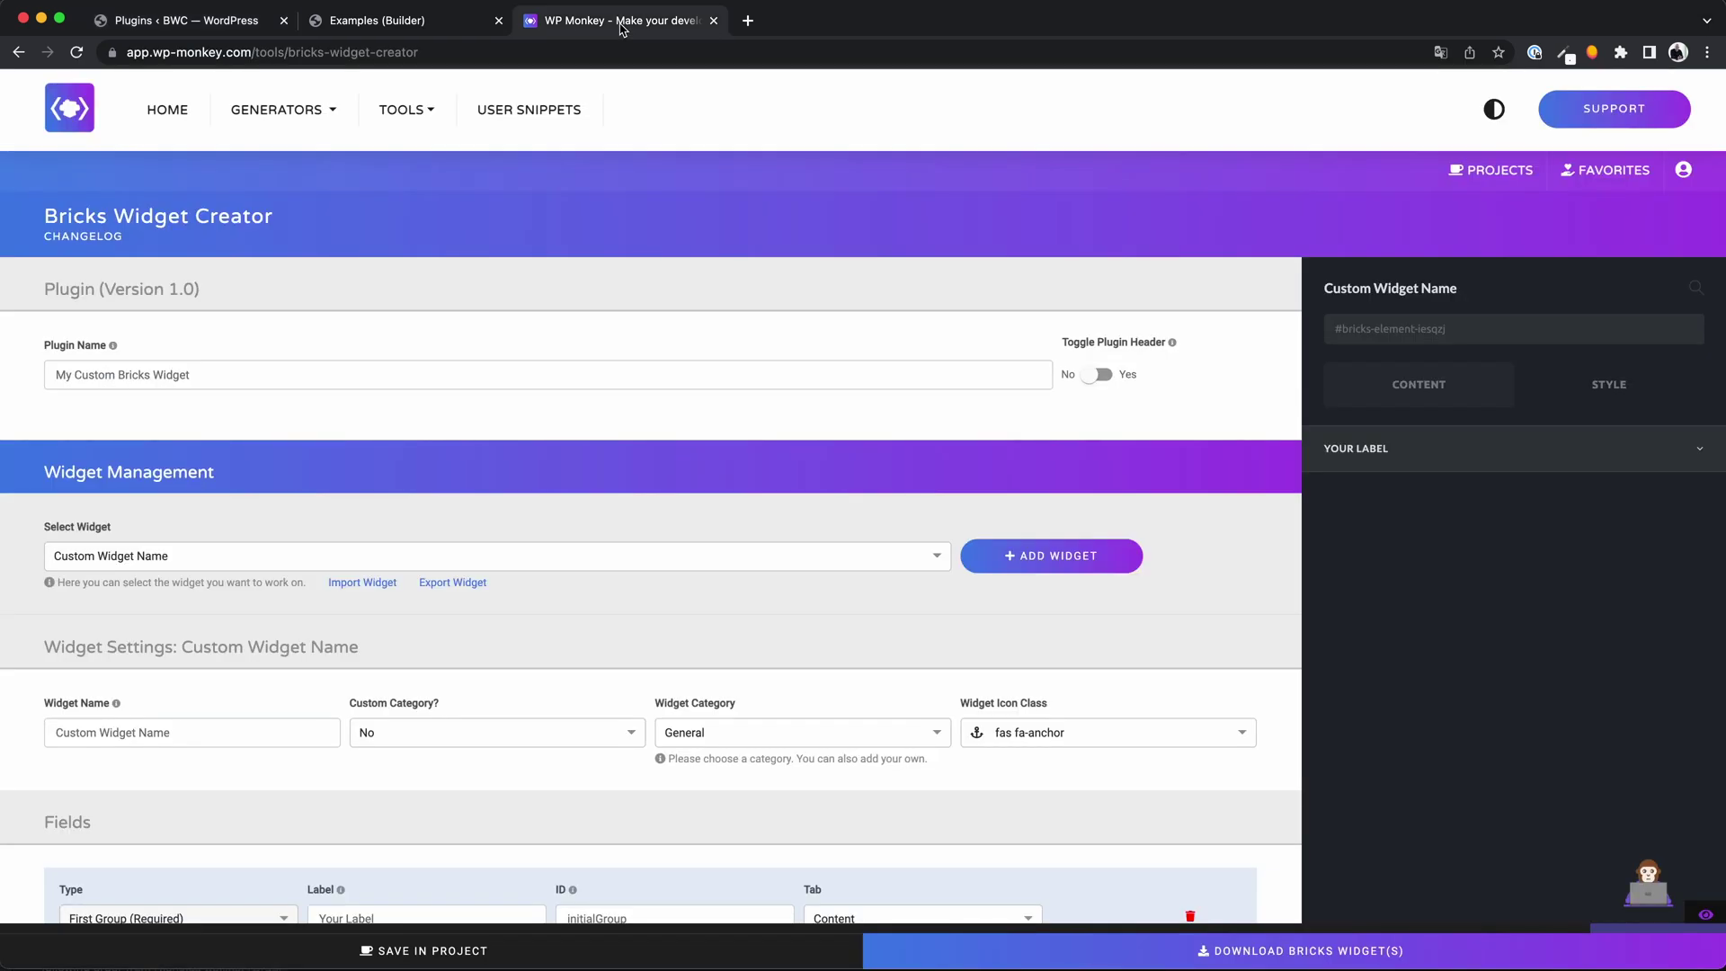
click(404, 109)
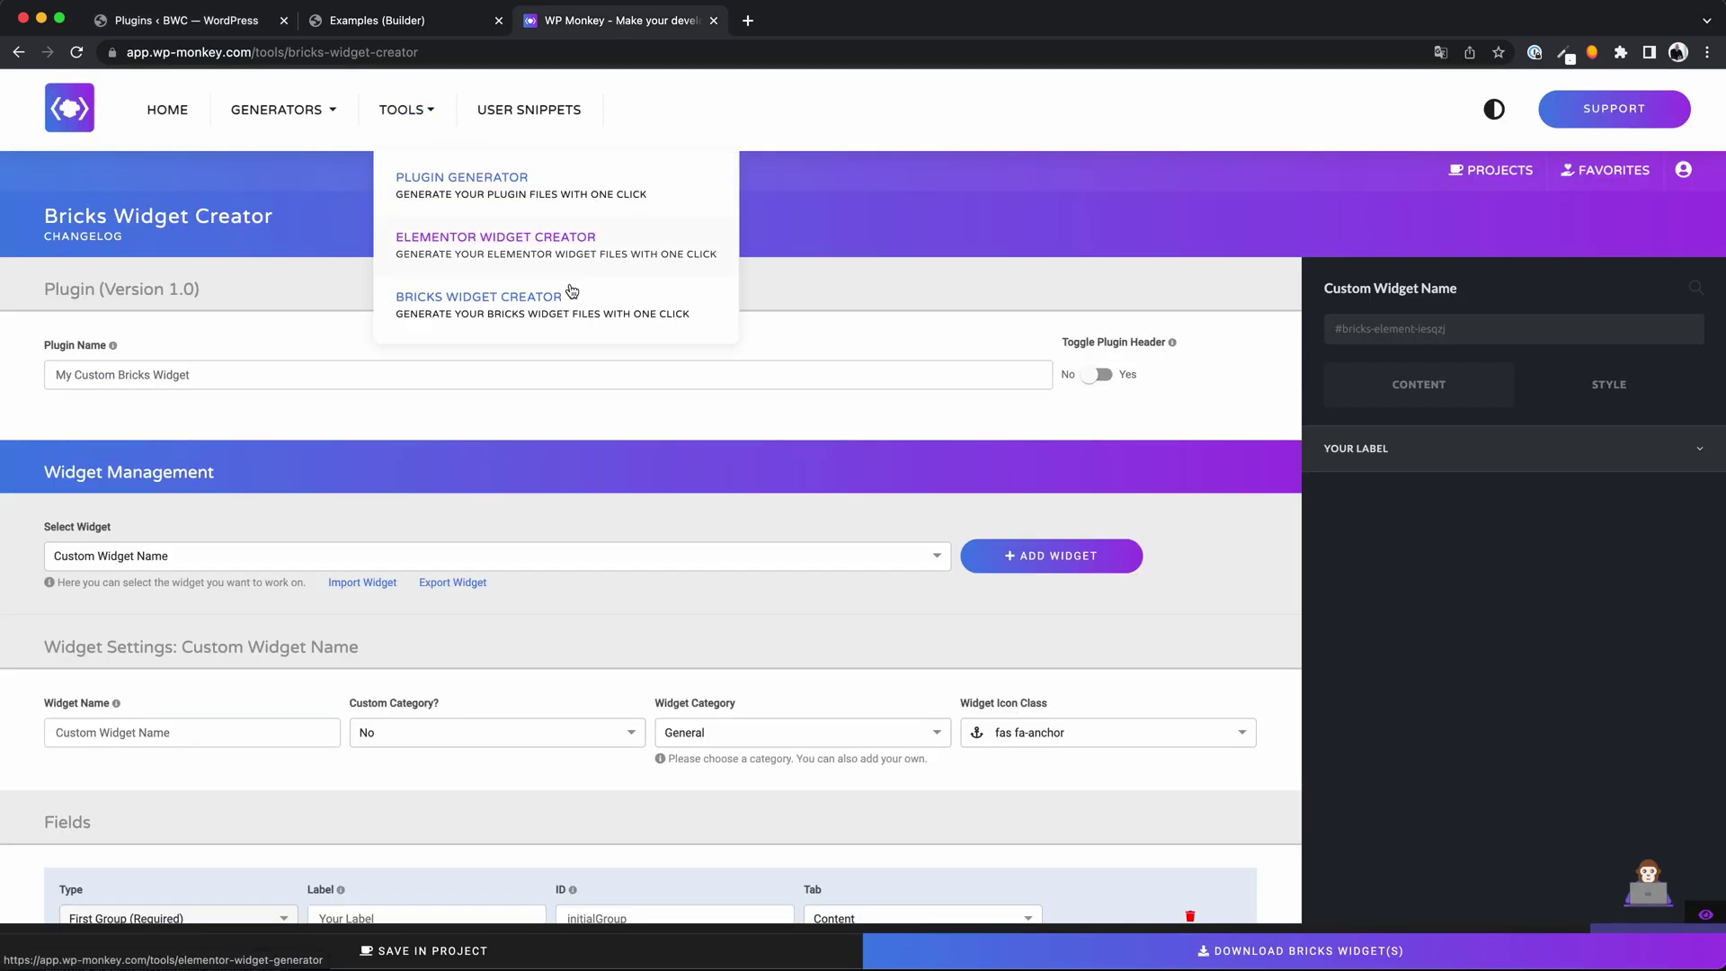
click(567, 414)
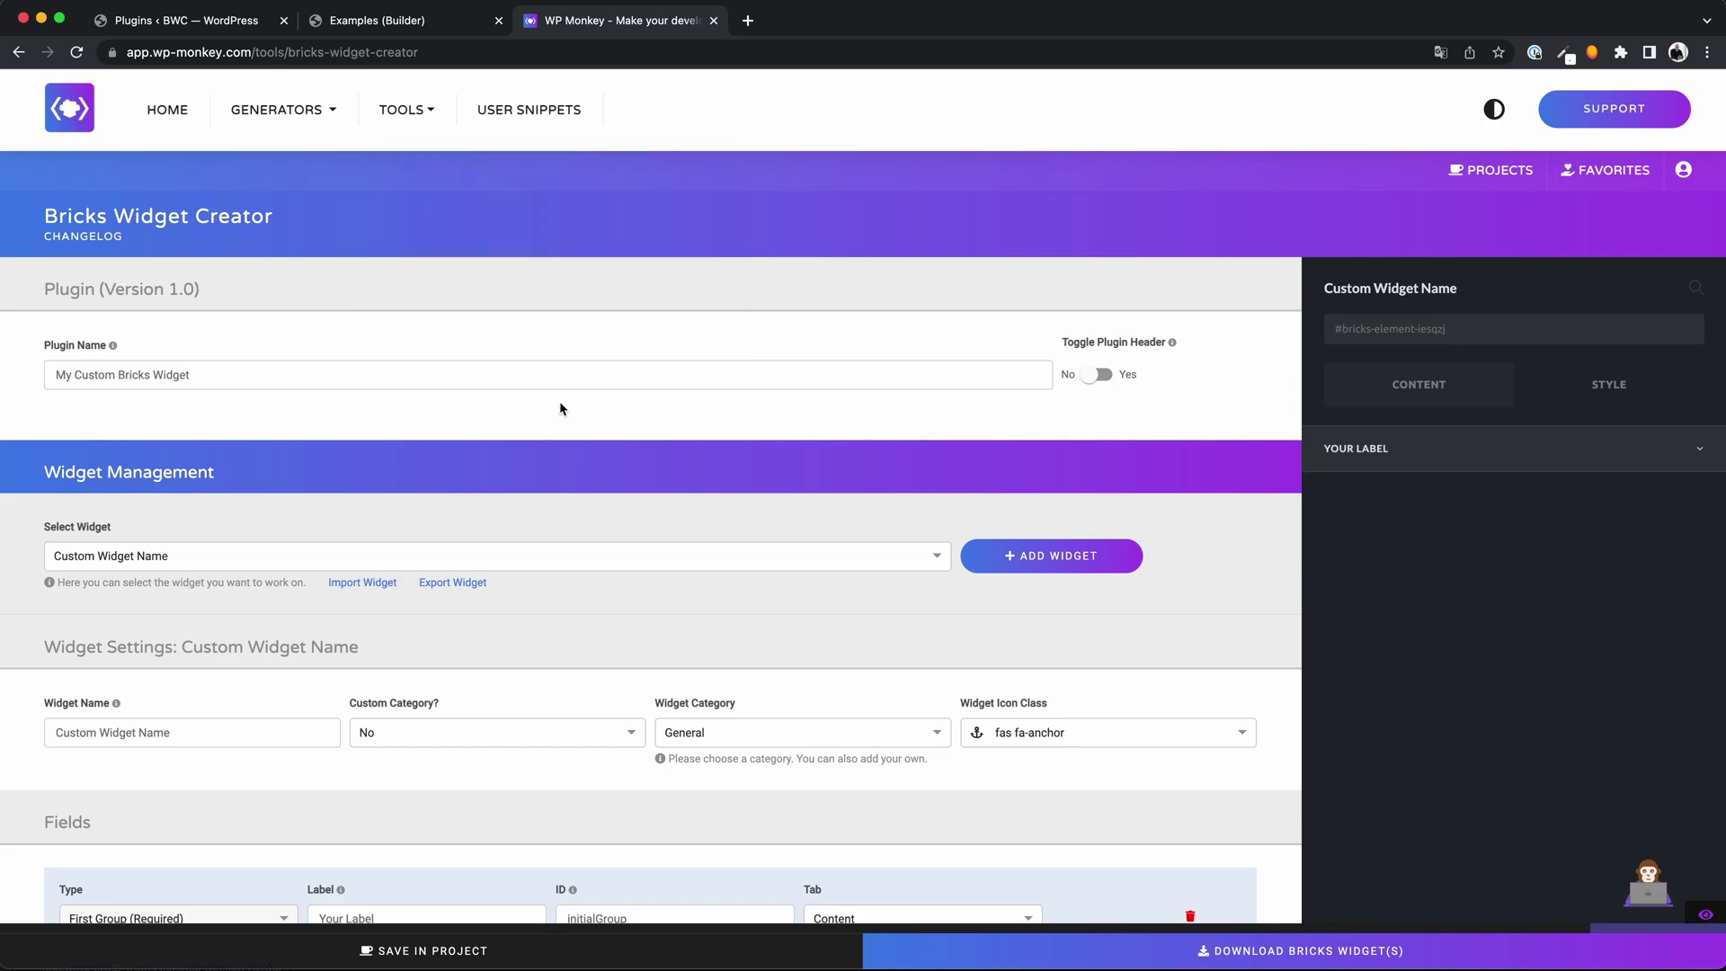
click(186, 20)
click(69, 579)
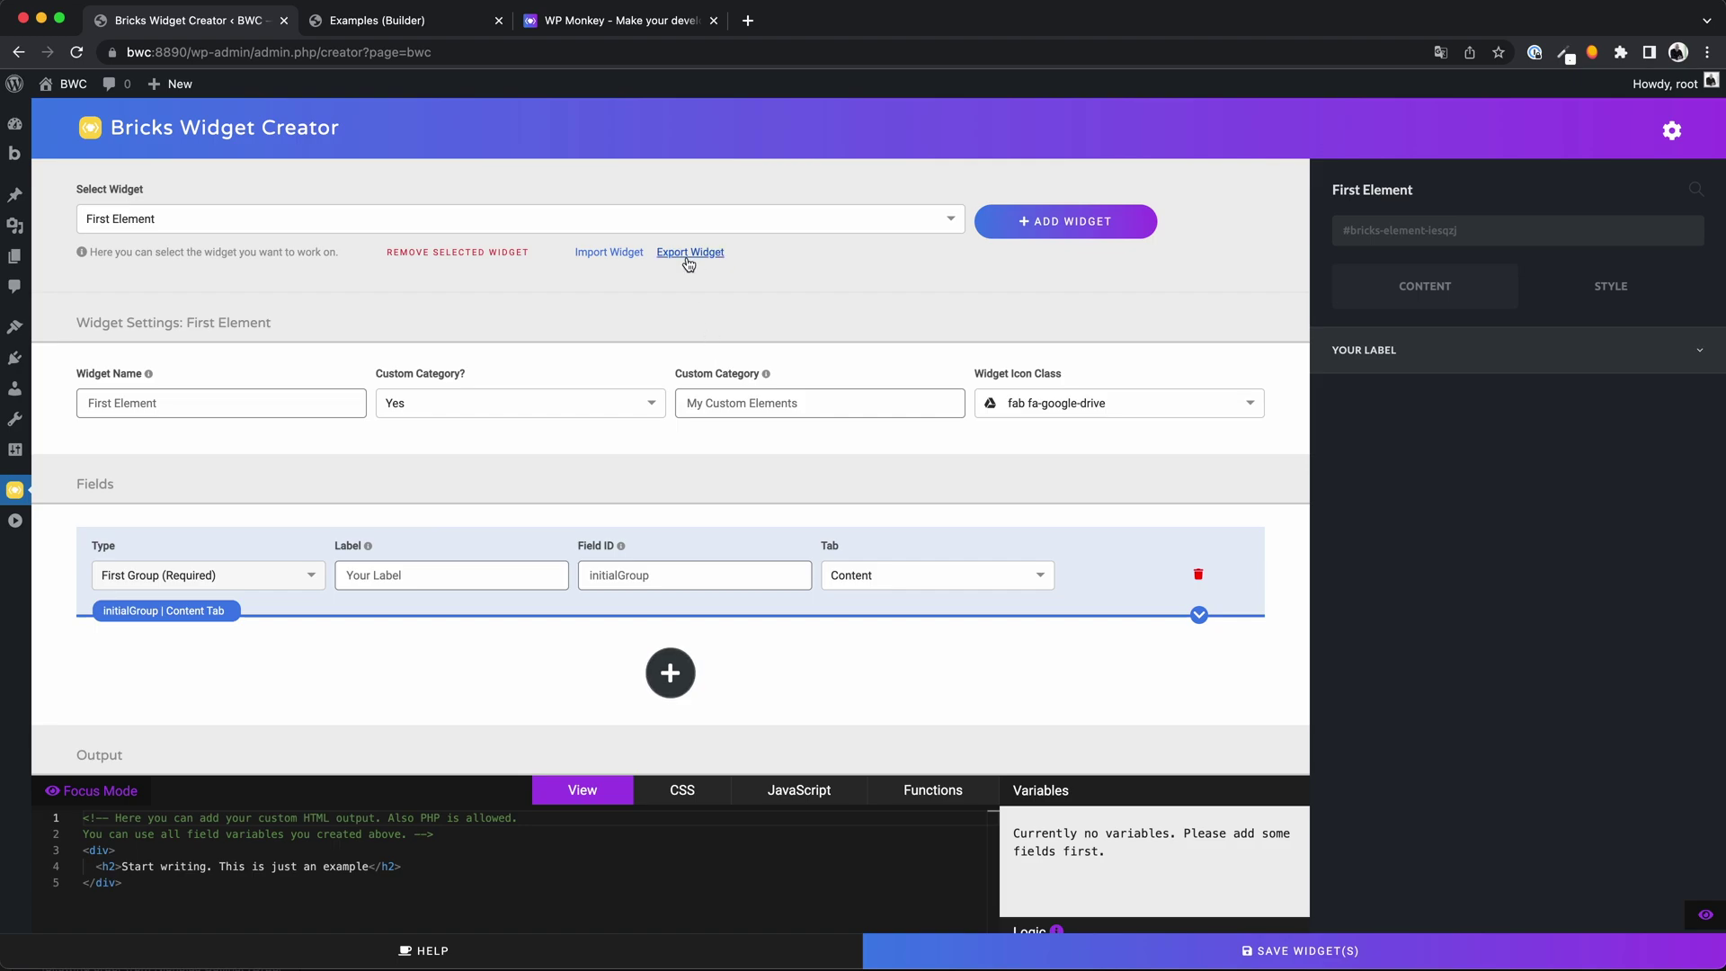
Export the First Element and Second Element as JSON files.
click(689, 253)
click(584, 218)
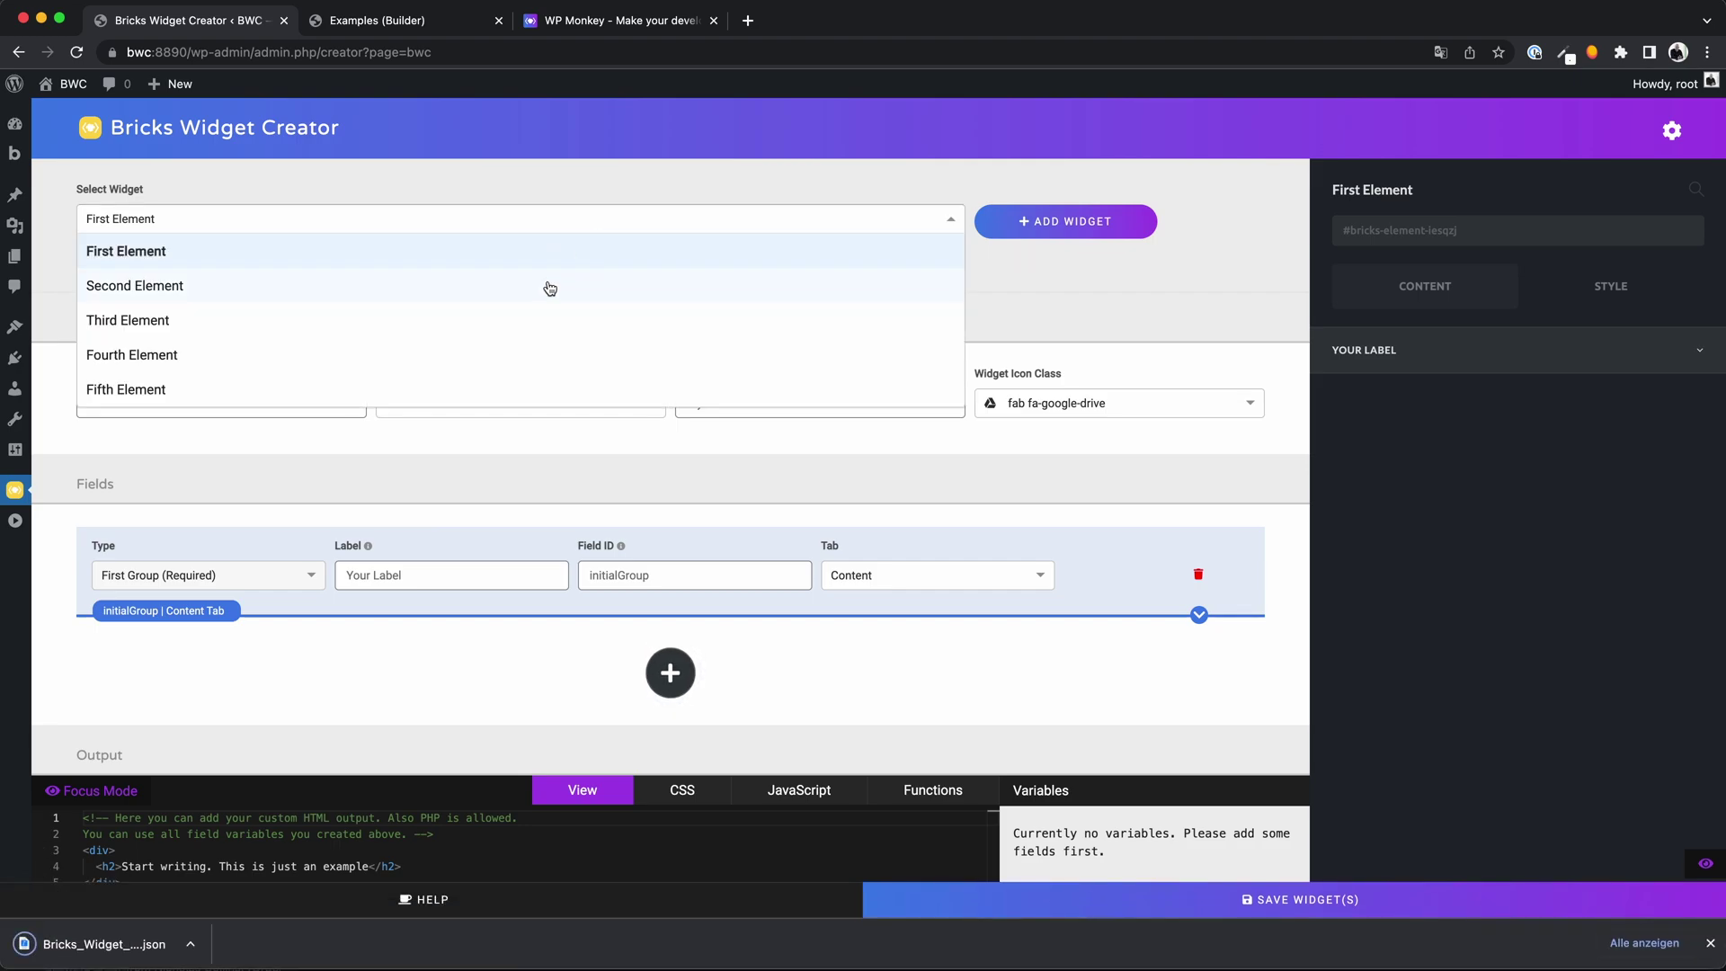
click(549, 288)
click(689, 253)
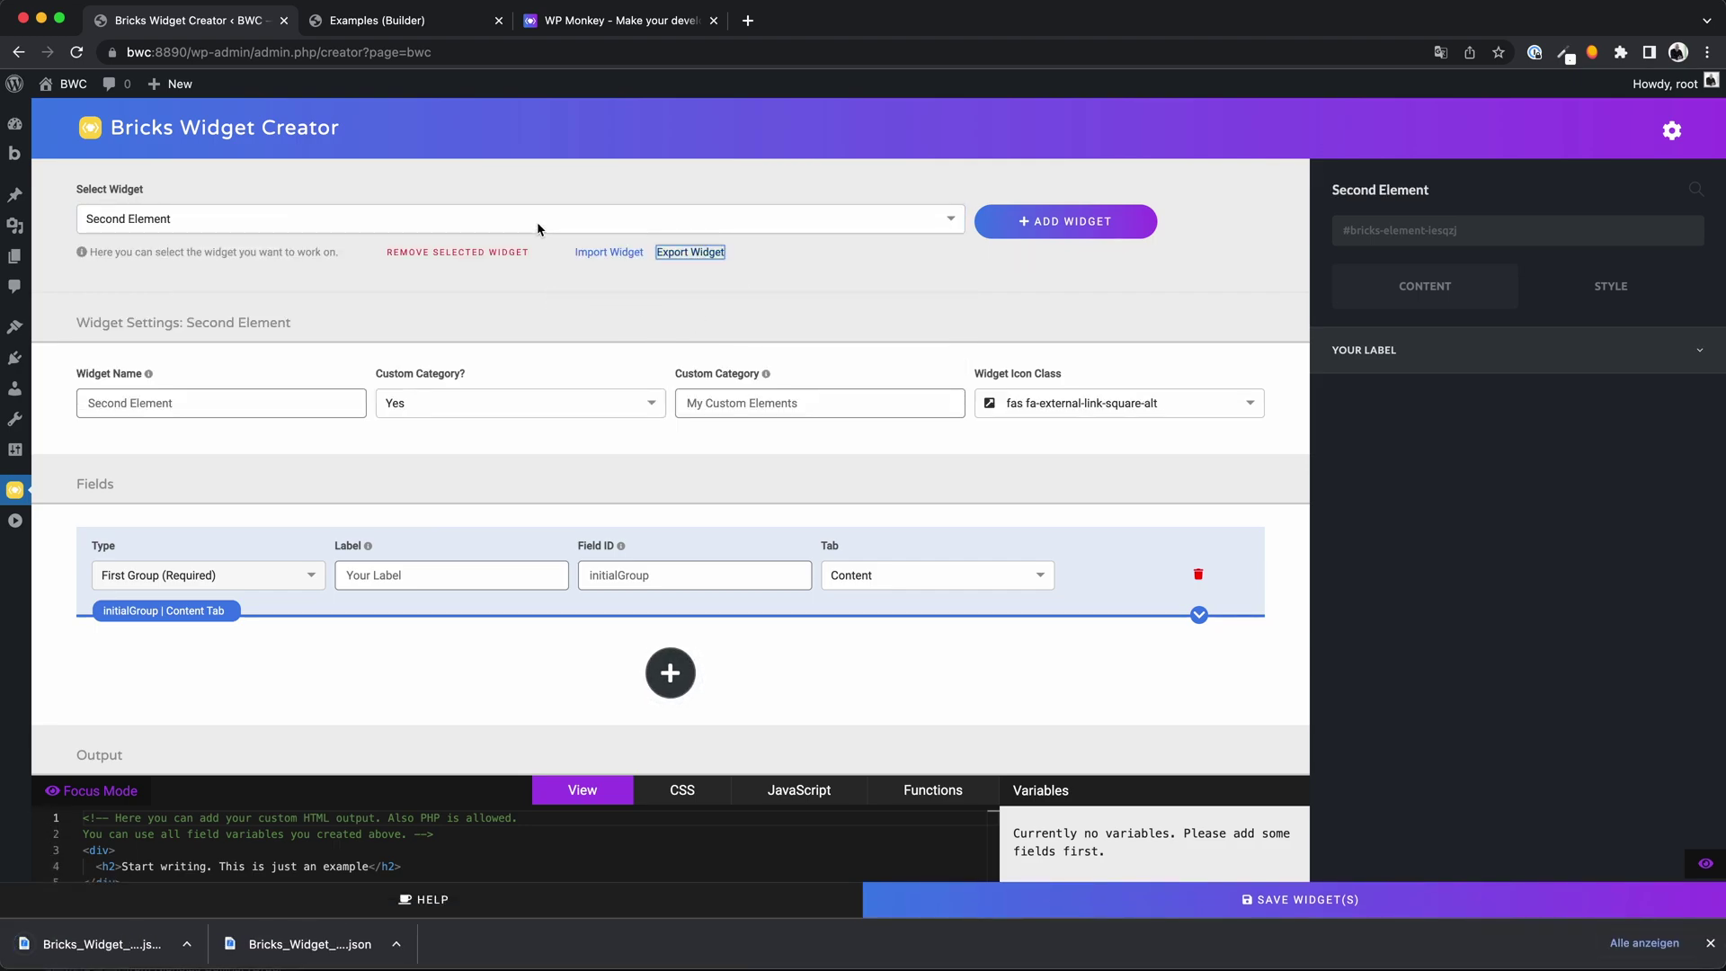
Import the exported element JSON file into the WP Monkey Bricks Widget Creator tool.
click(620, 21)
click(615, 430)
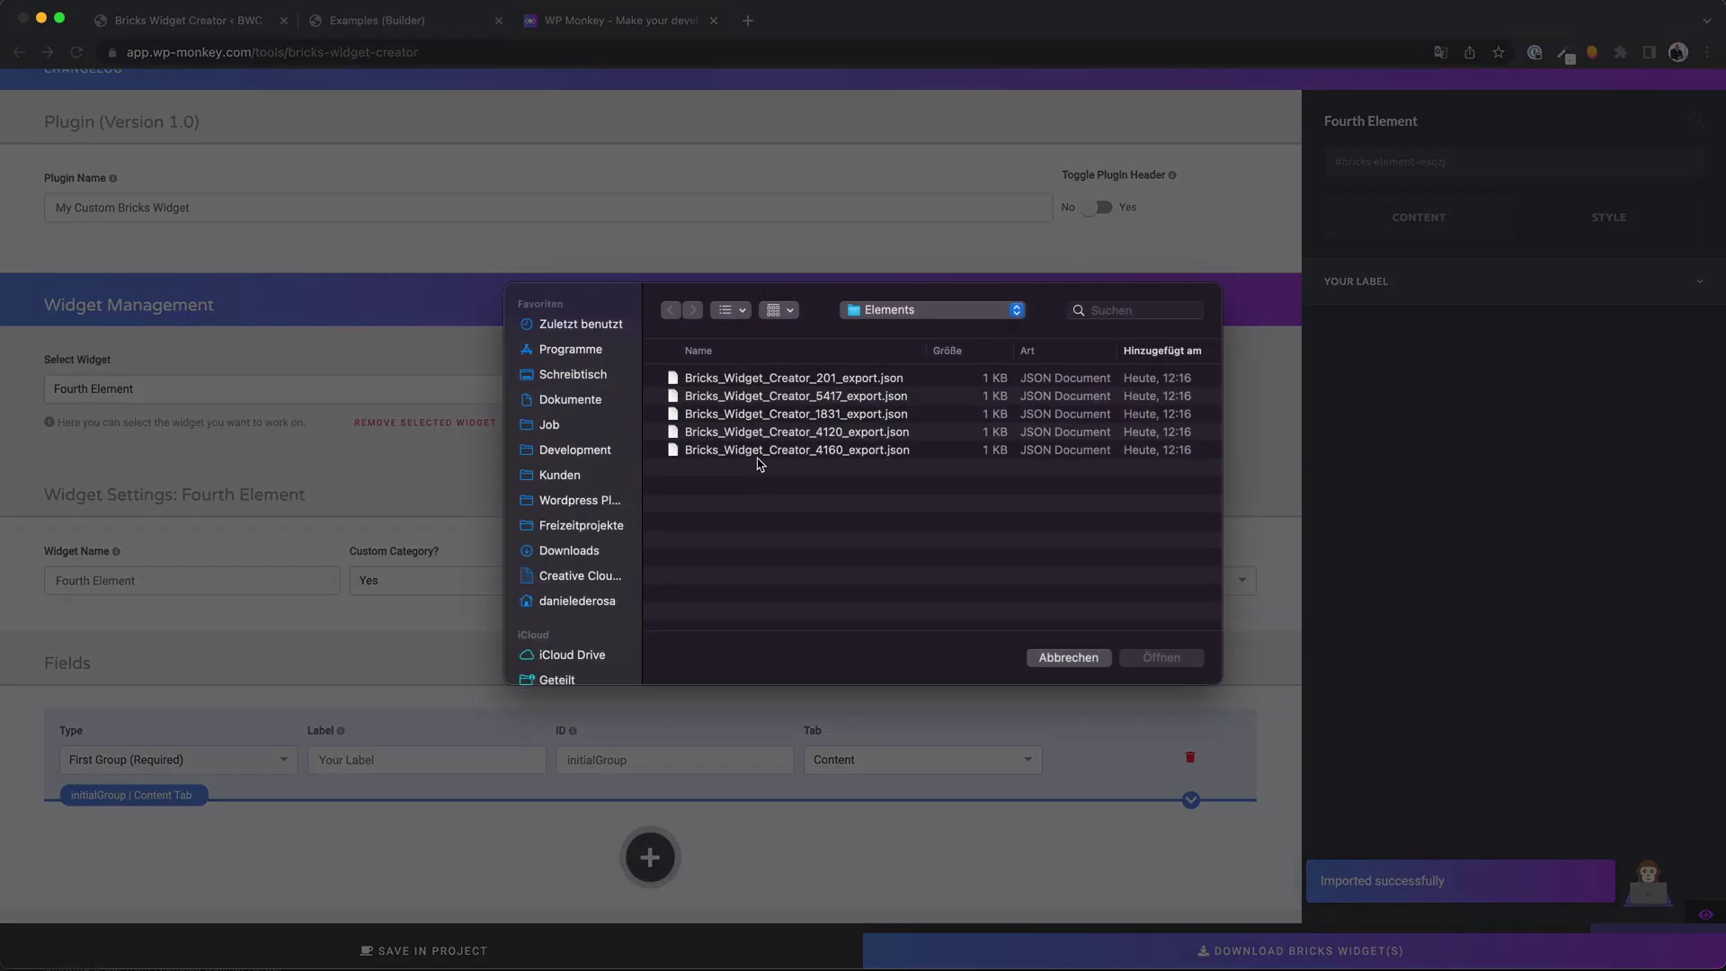
double_click(796, 448)
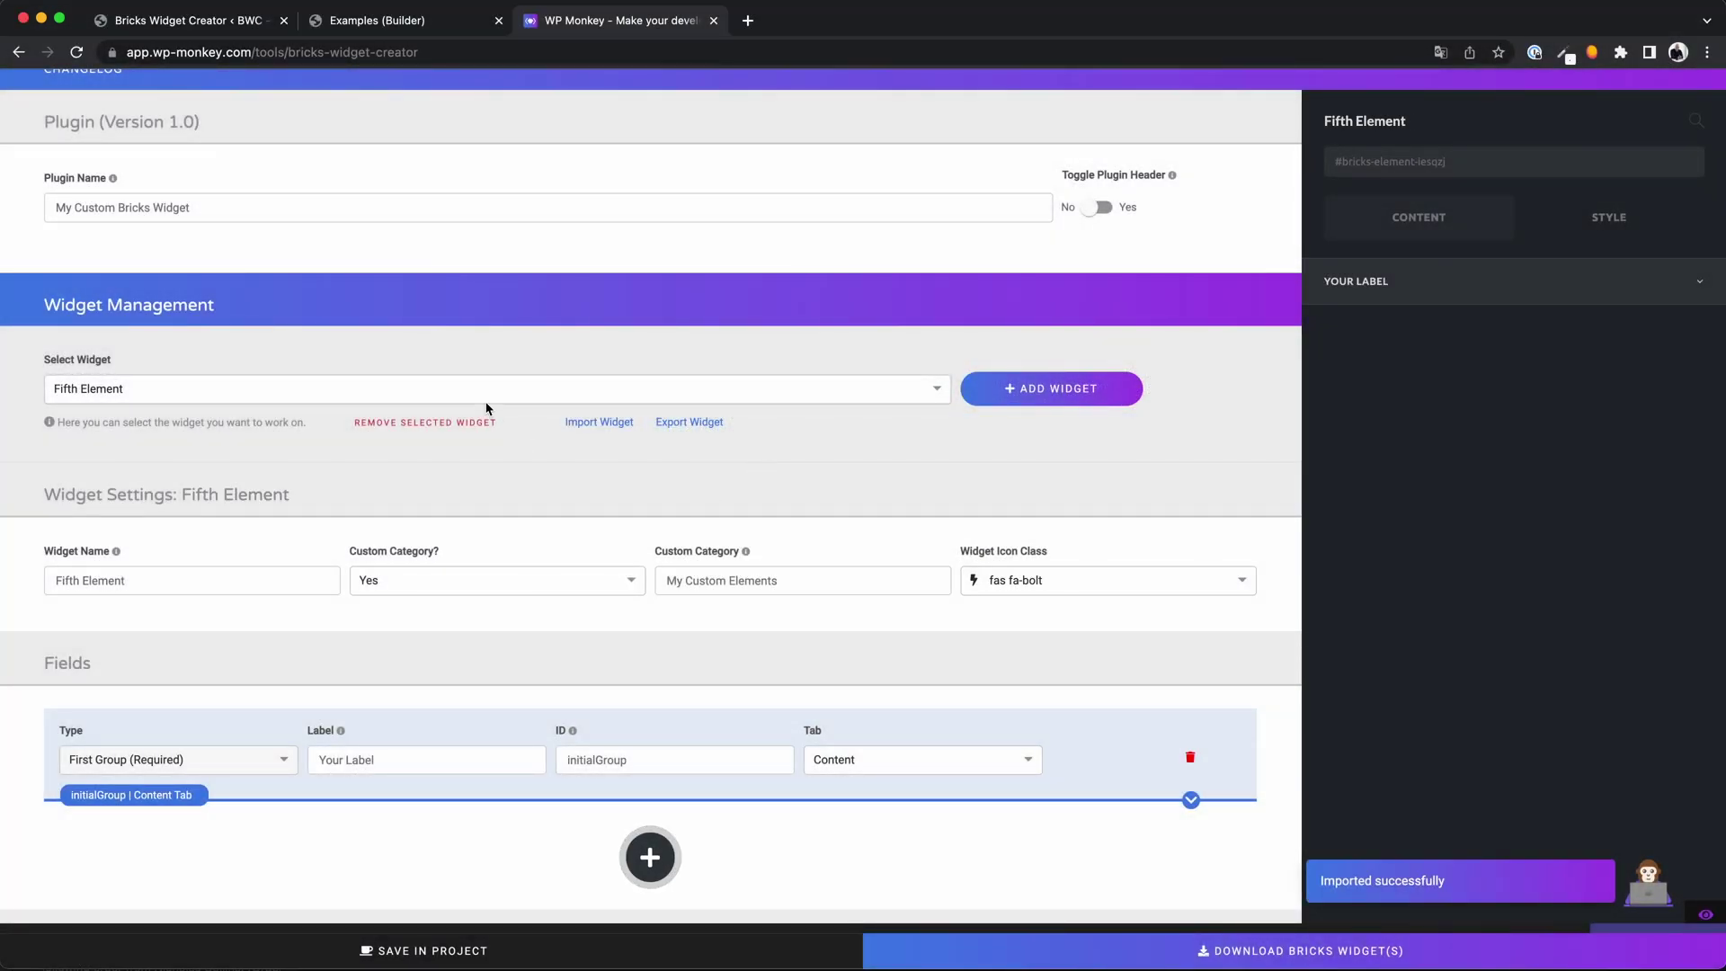
click(514, 389)
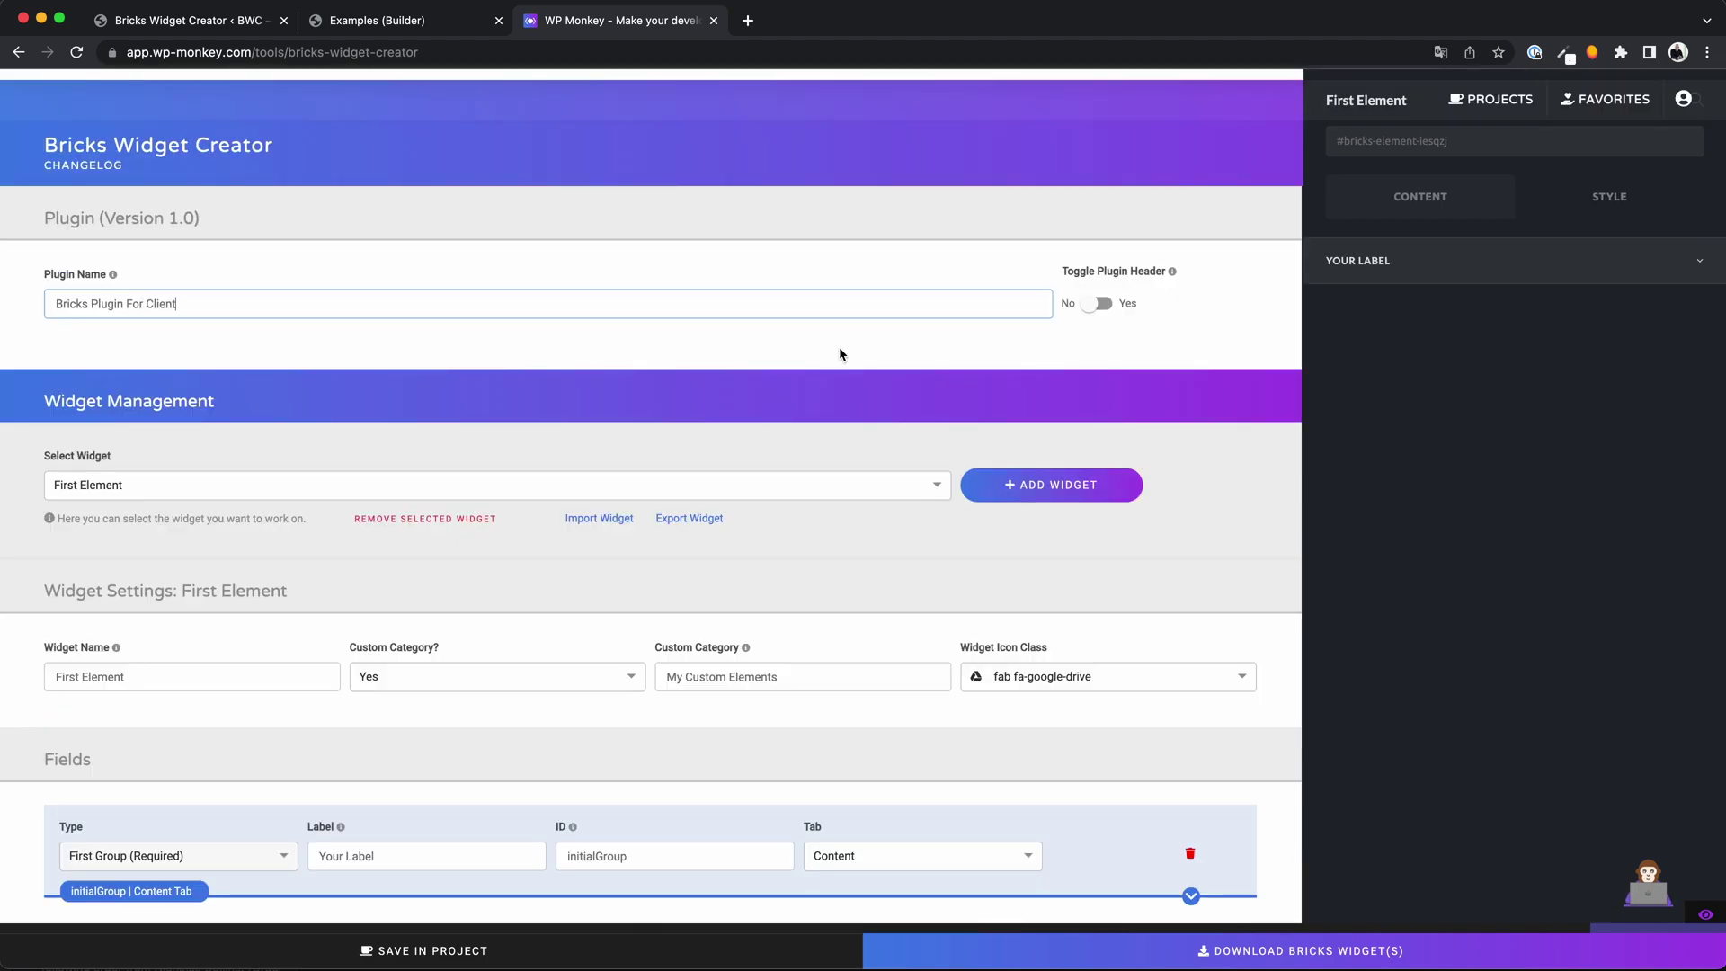
Enable the plugin header and enter the exclusive-plugin description and author name.
click(1099, 303)
scroll(540, 445, down, 1)
click(231, 605)
text(This is an exclusive plugin)
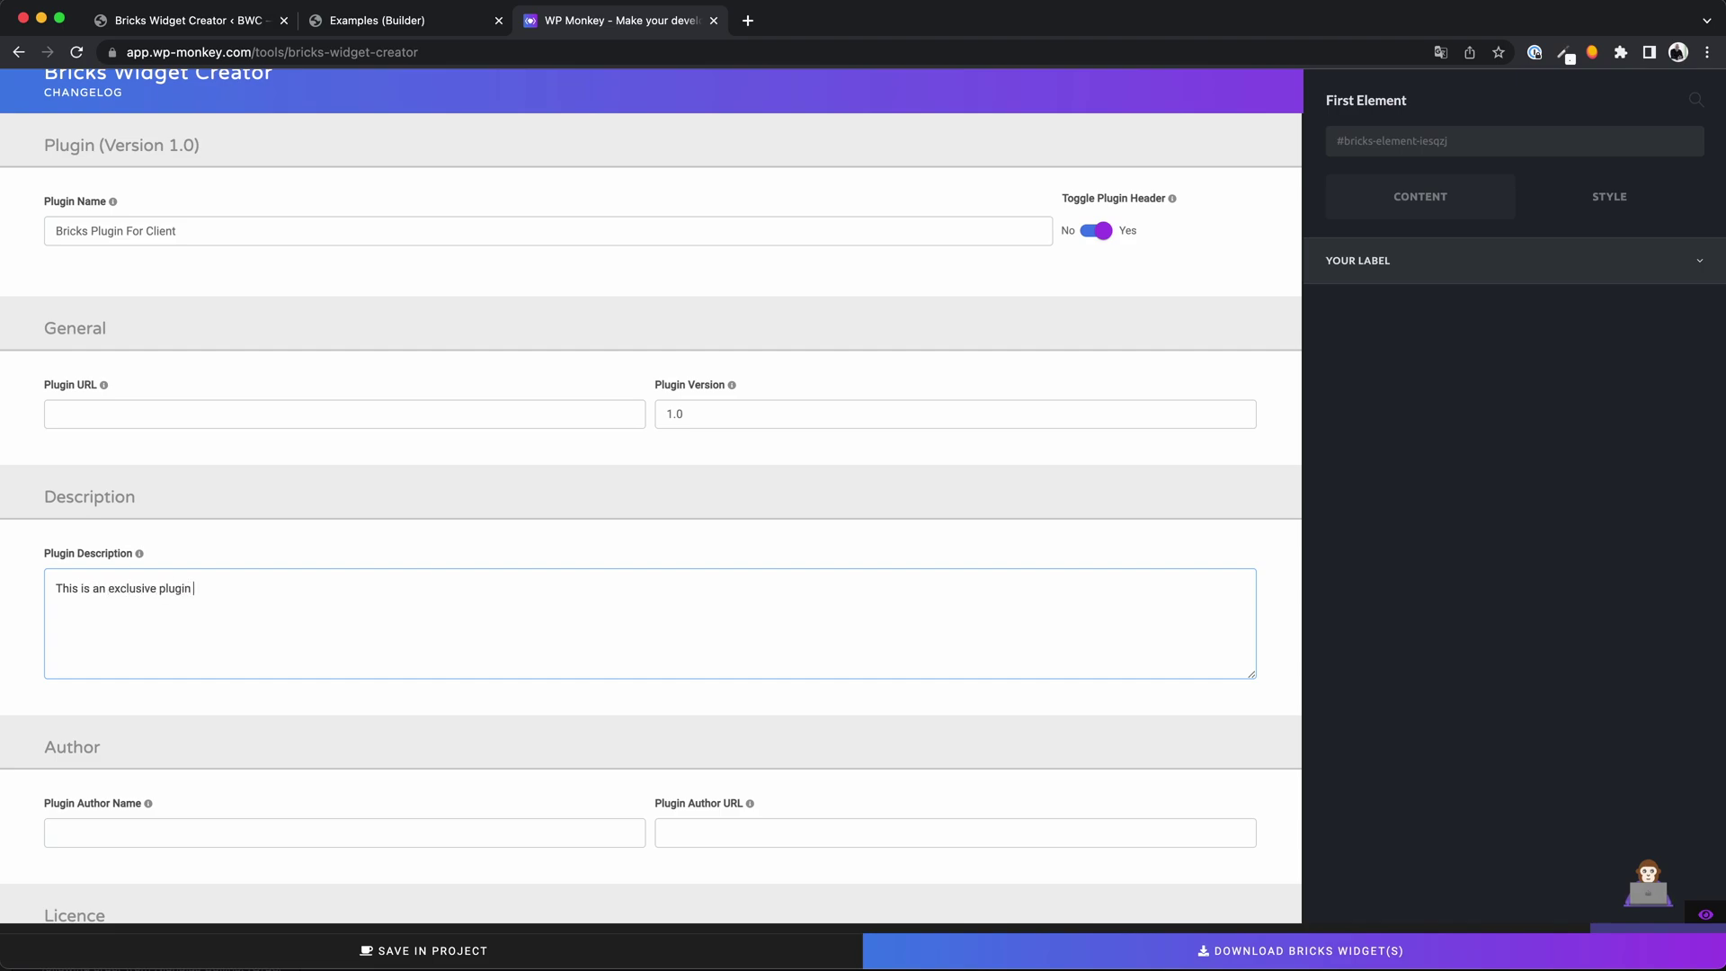
text(with Bricks elements)
scroll(235, 604, down, 2)
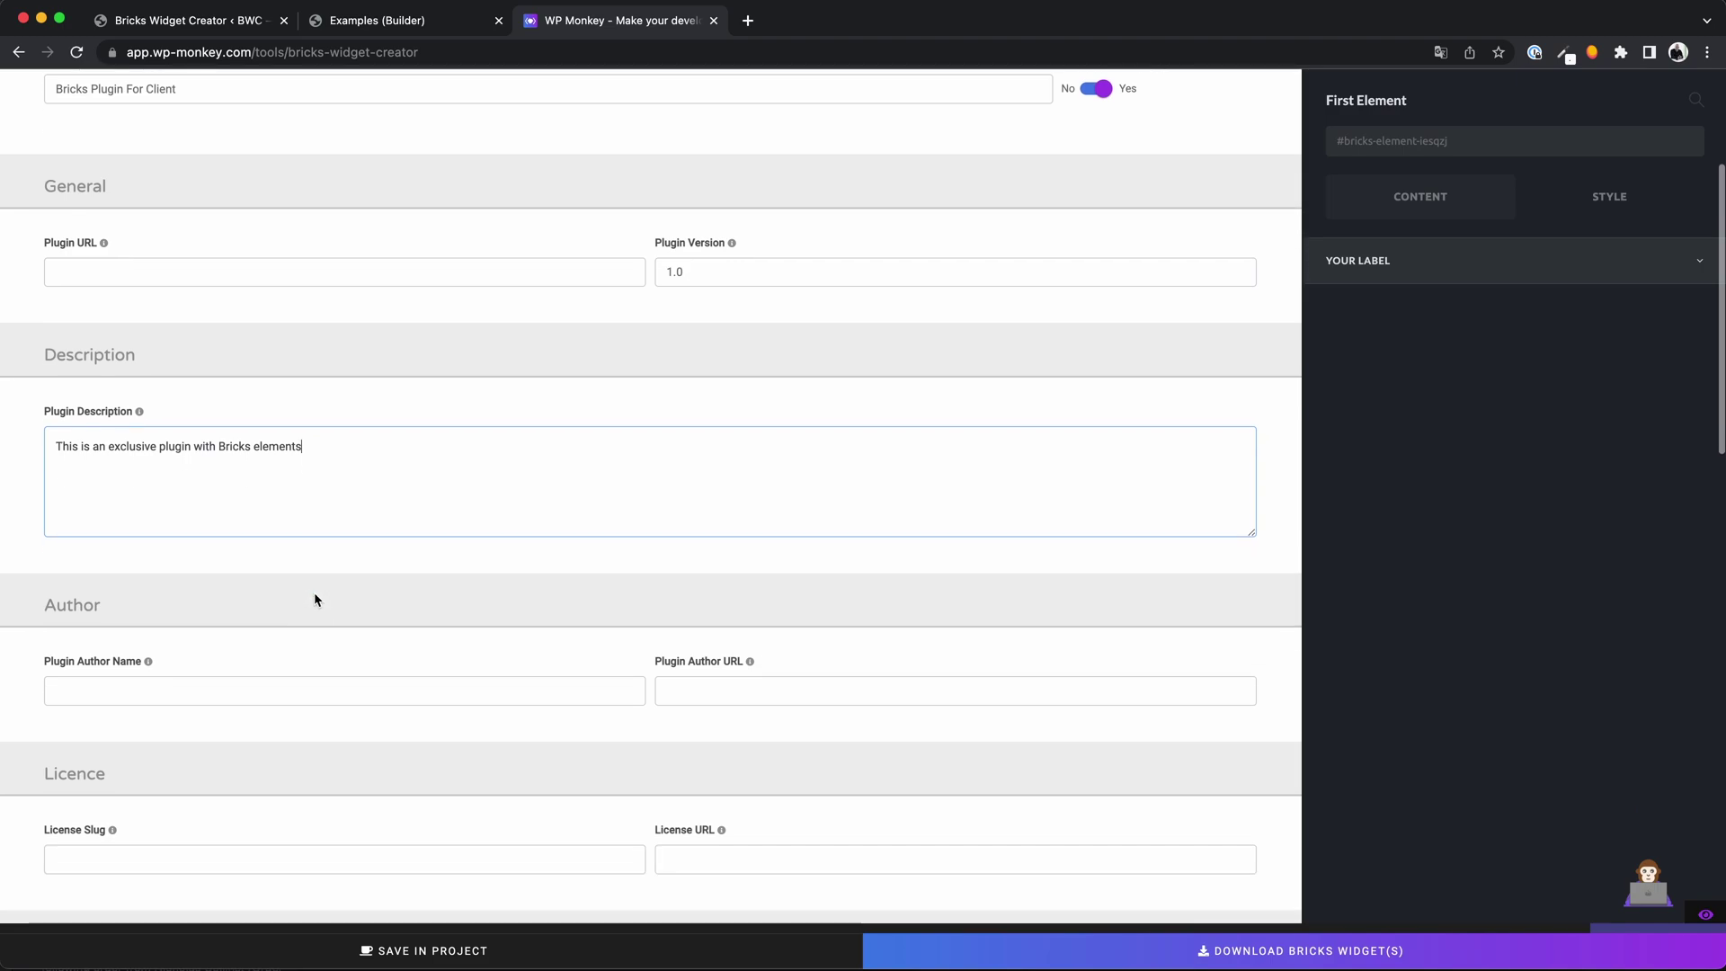
click(243, 561)
text(Joh)
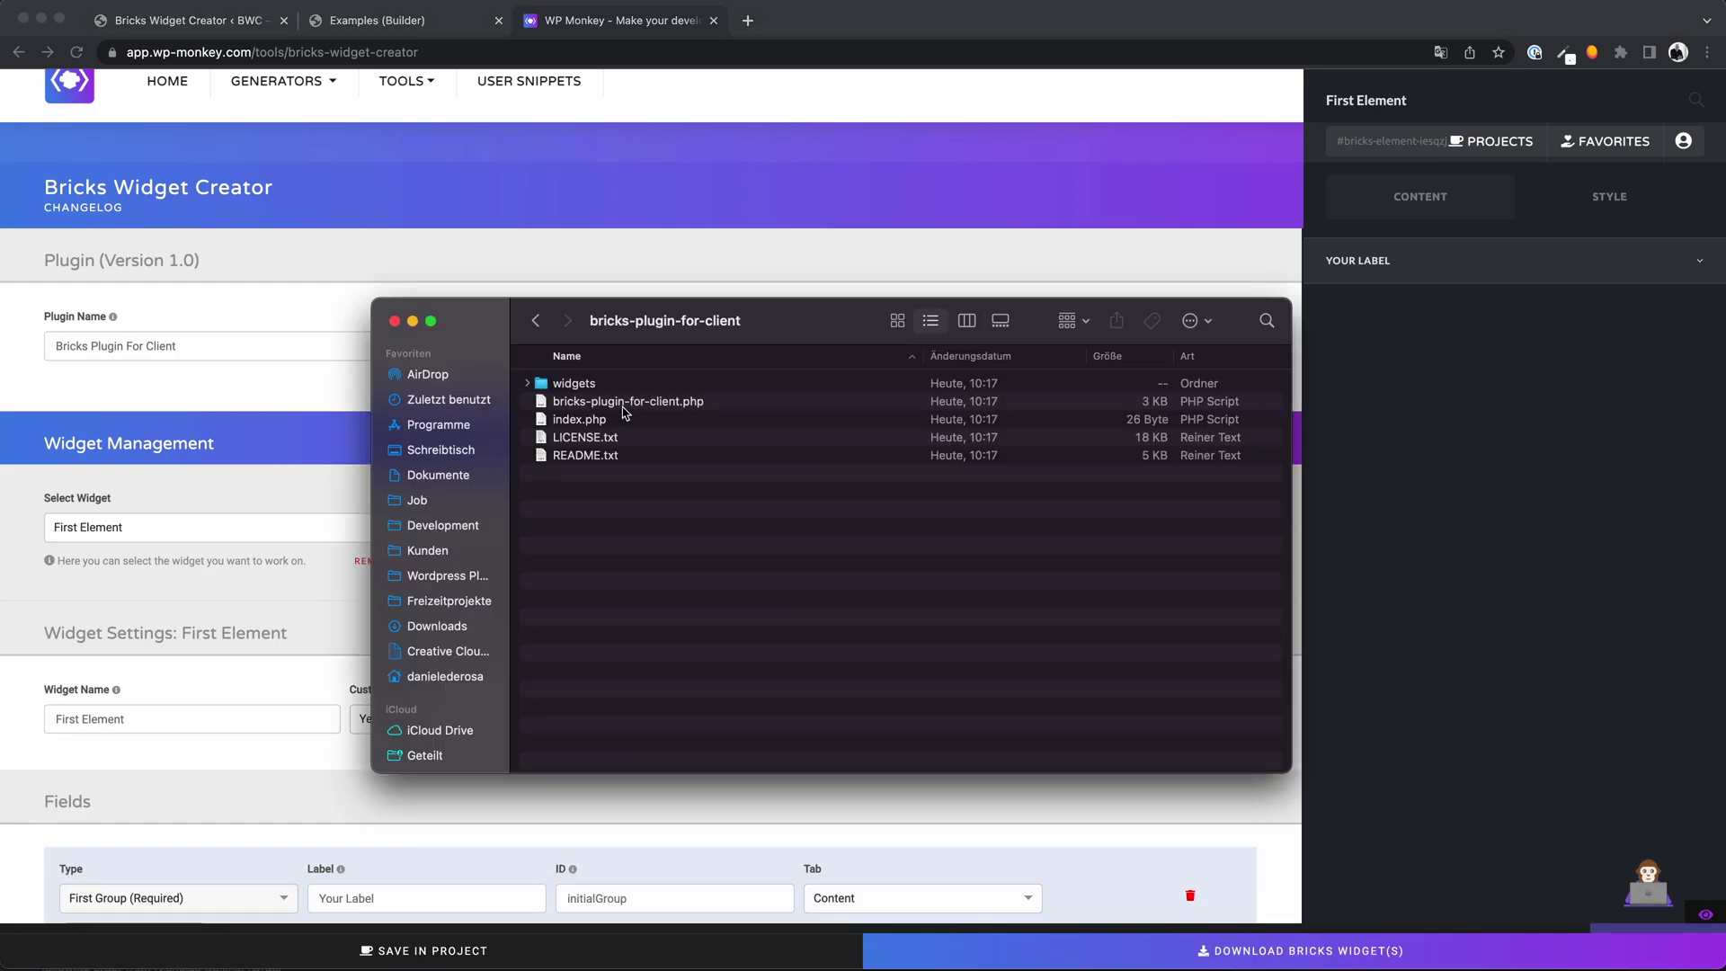
Quick Look preview the downloaded plugin's main PHP file.
click(621, 402)
key(space)
scroll(715, 498, down, 1)
scroll(715, 497, down, 8)
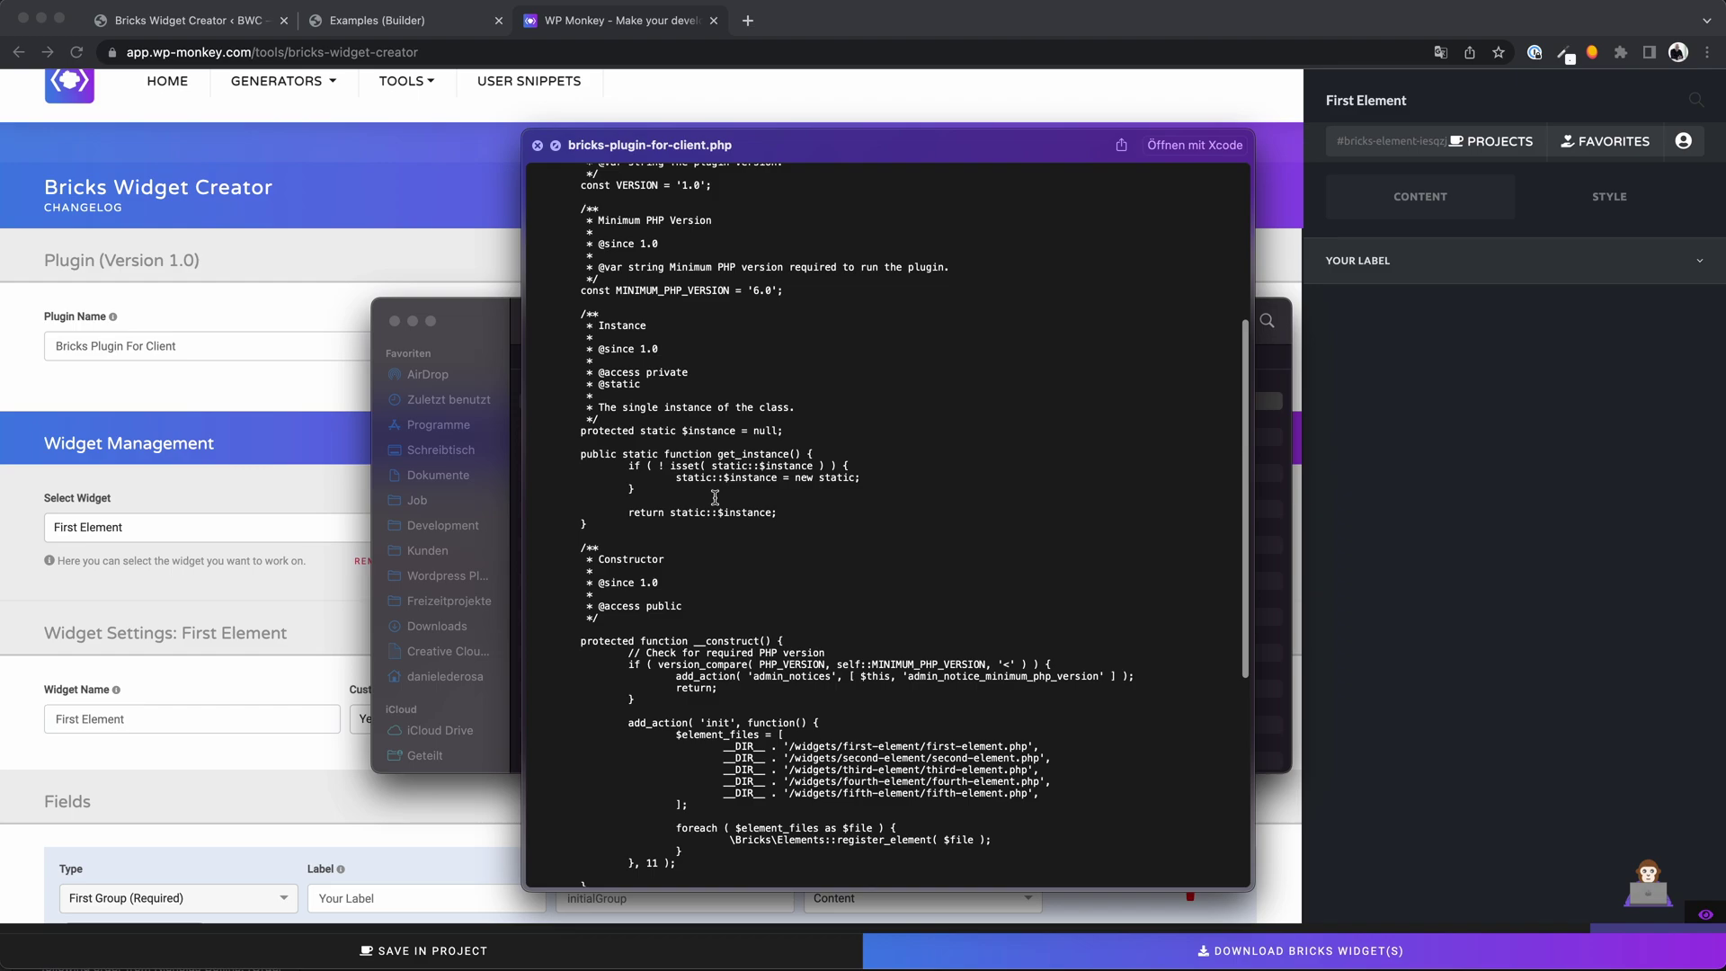
scroll(716, 498, down, 5)
scroll(715, 498, up, 12)
scroll(714, 497, up, 2)
key(space)
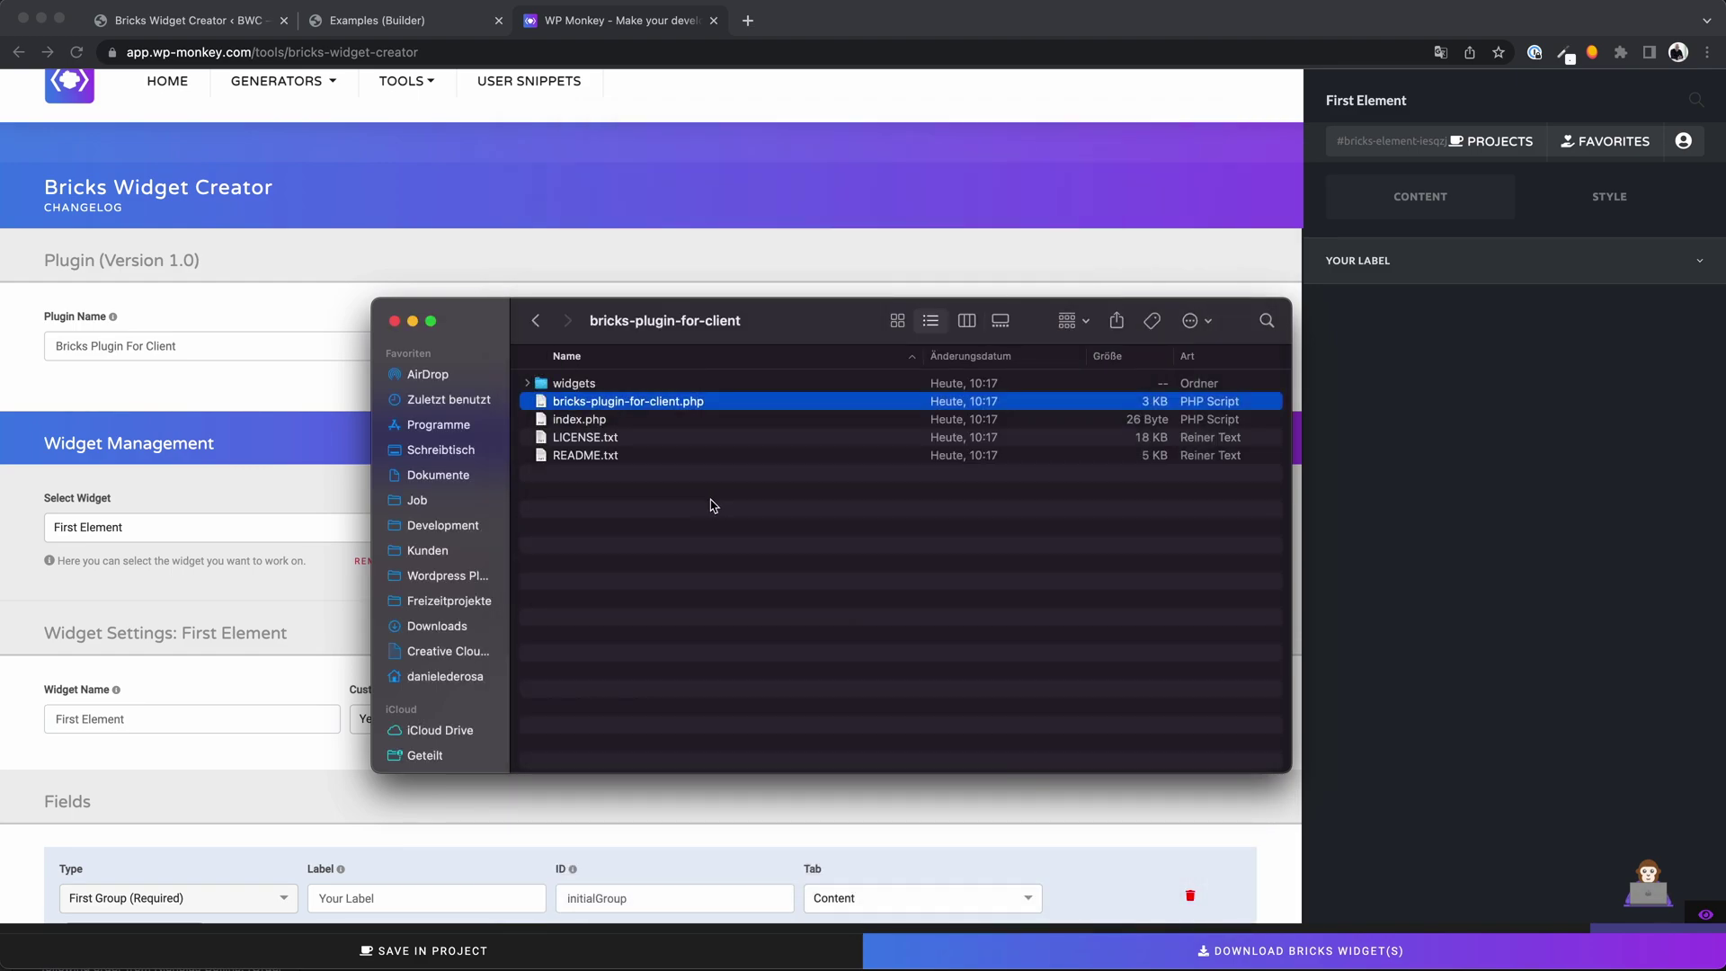
Expand the widgets folder and first-element's css, inc and js subfolders, selecting first-element.php.
click(529, 383)
click(608, 402)
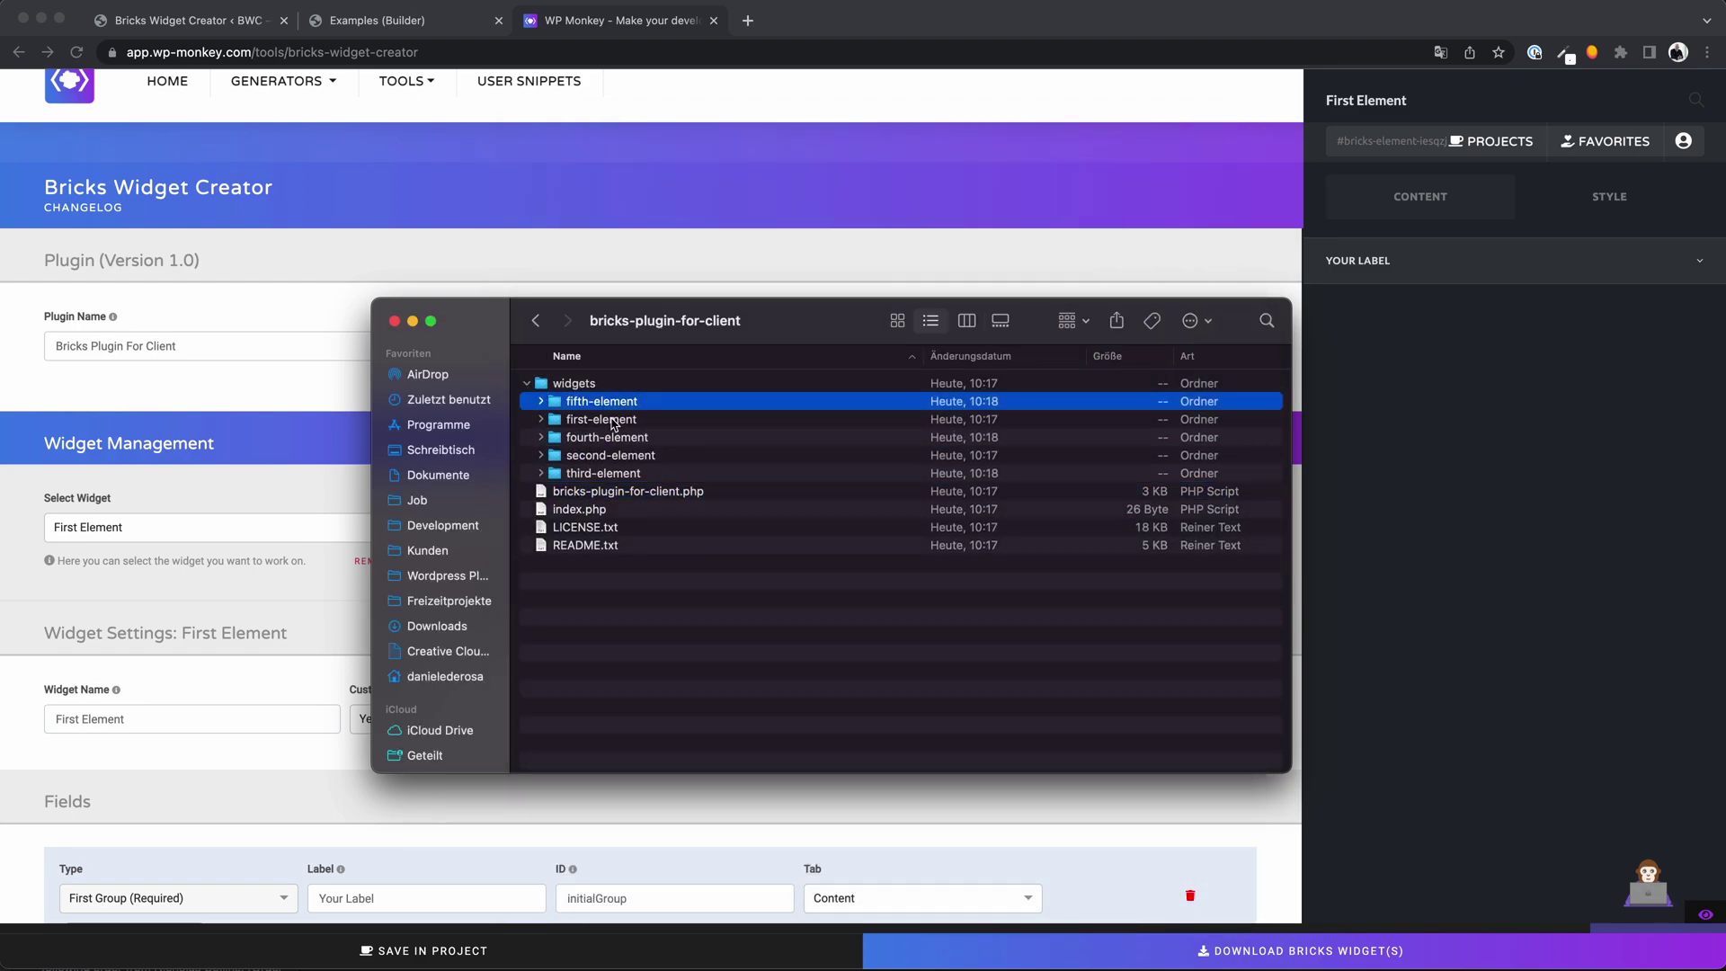
click(615, 437)
click(604, 474)
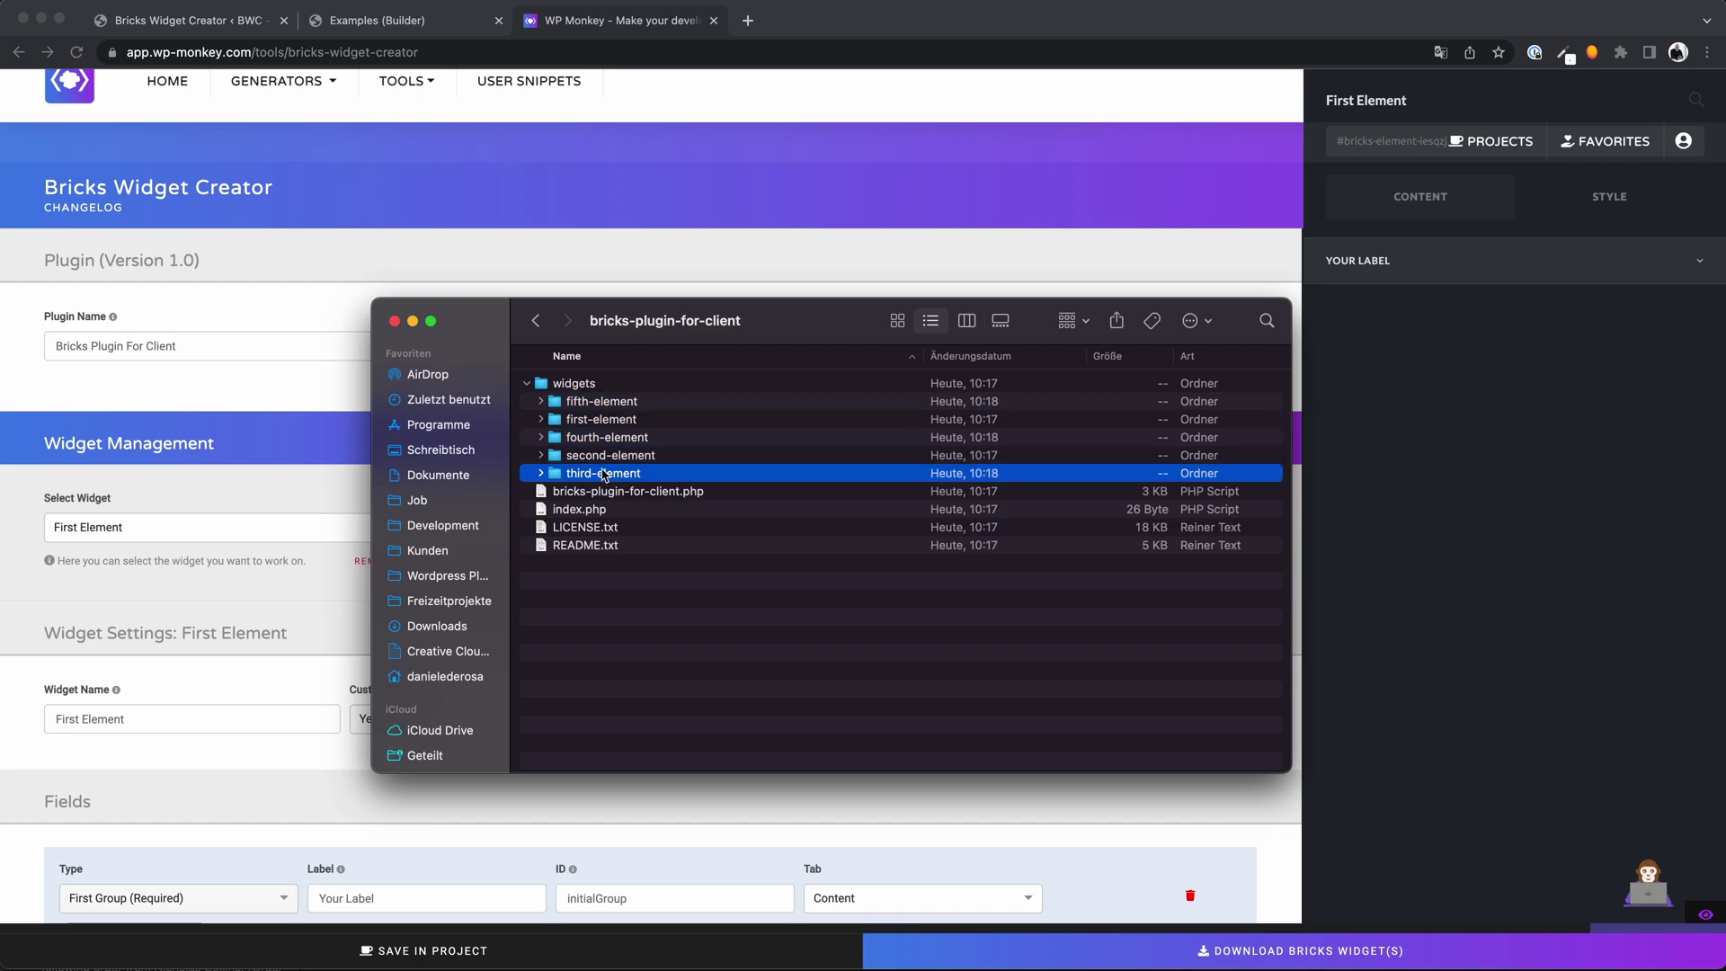
click(542, 418)
click(555, 437)
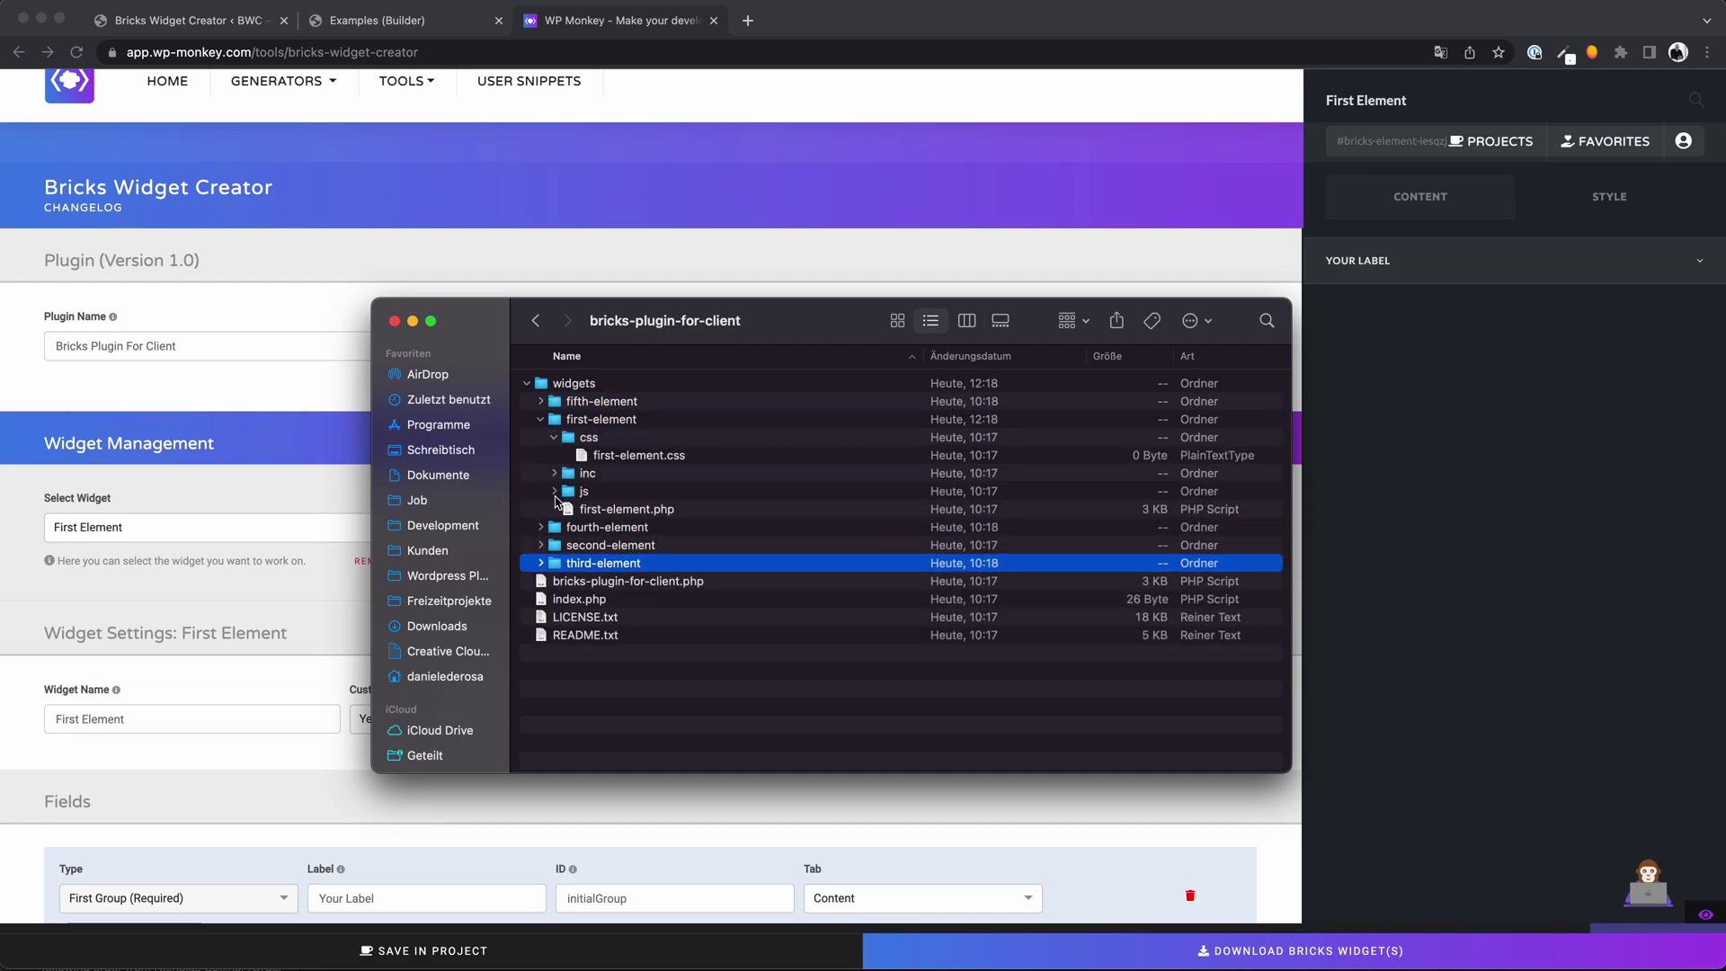
click(556, 474)
click(555, 511)
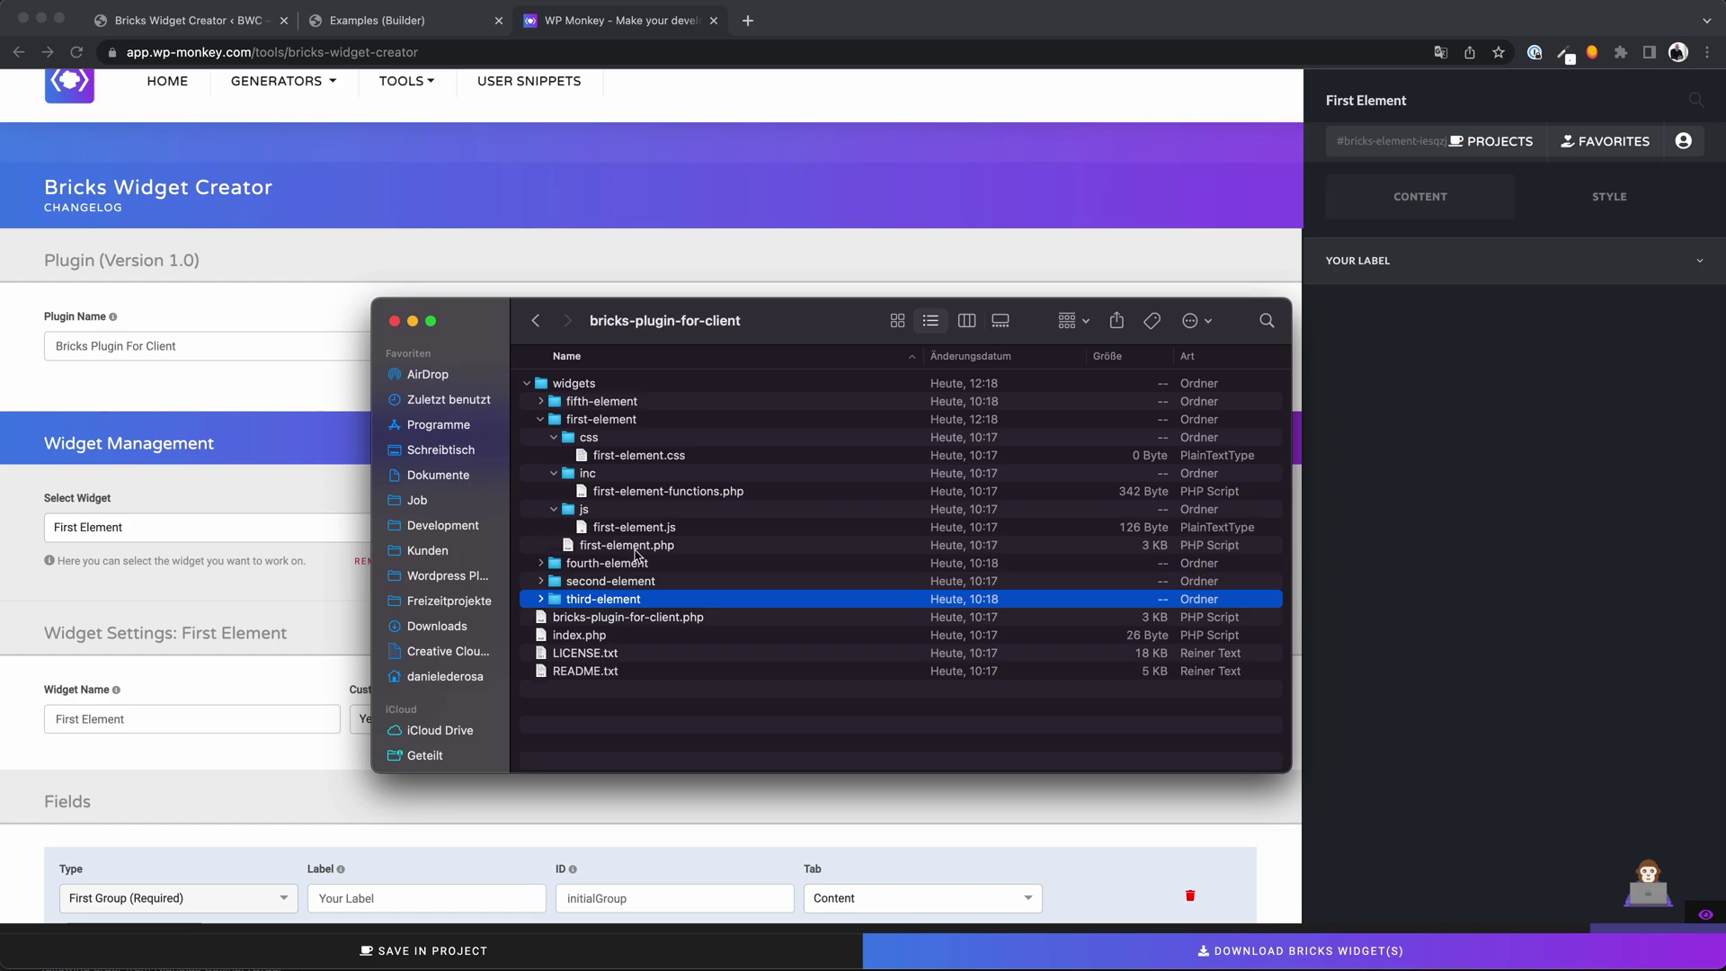
click(648, 545)
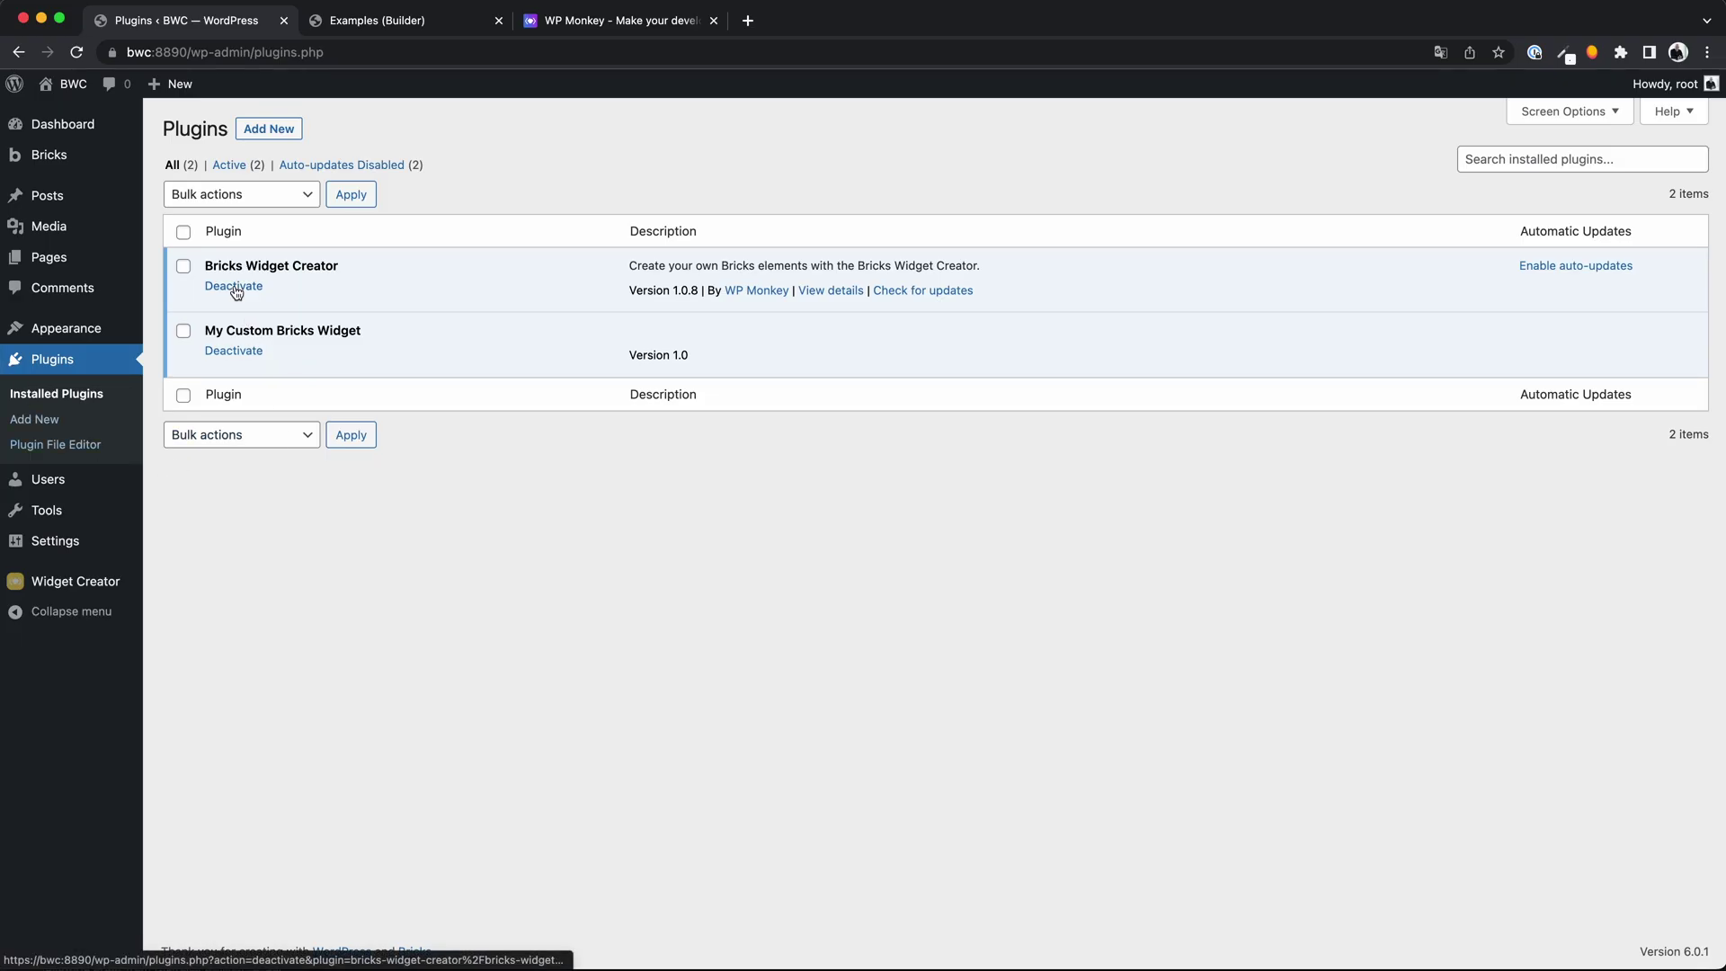
Deactivate Bricks Widget Creator, reload the builder page to check it, and return to Plugins.
click(234, 285)
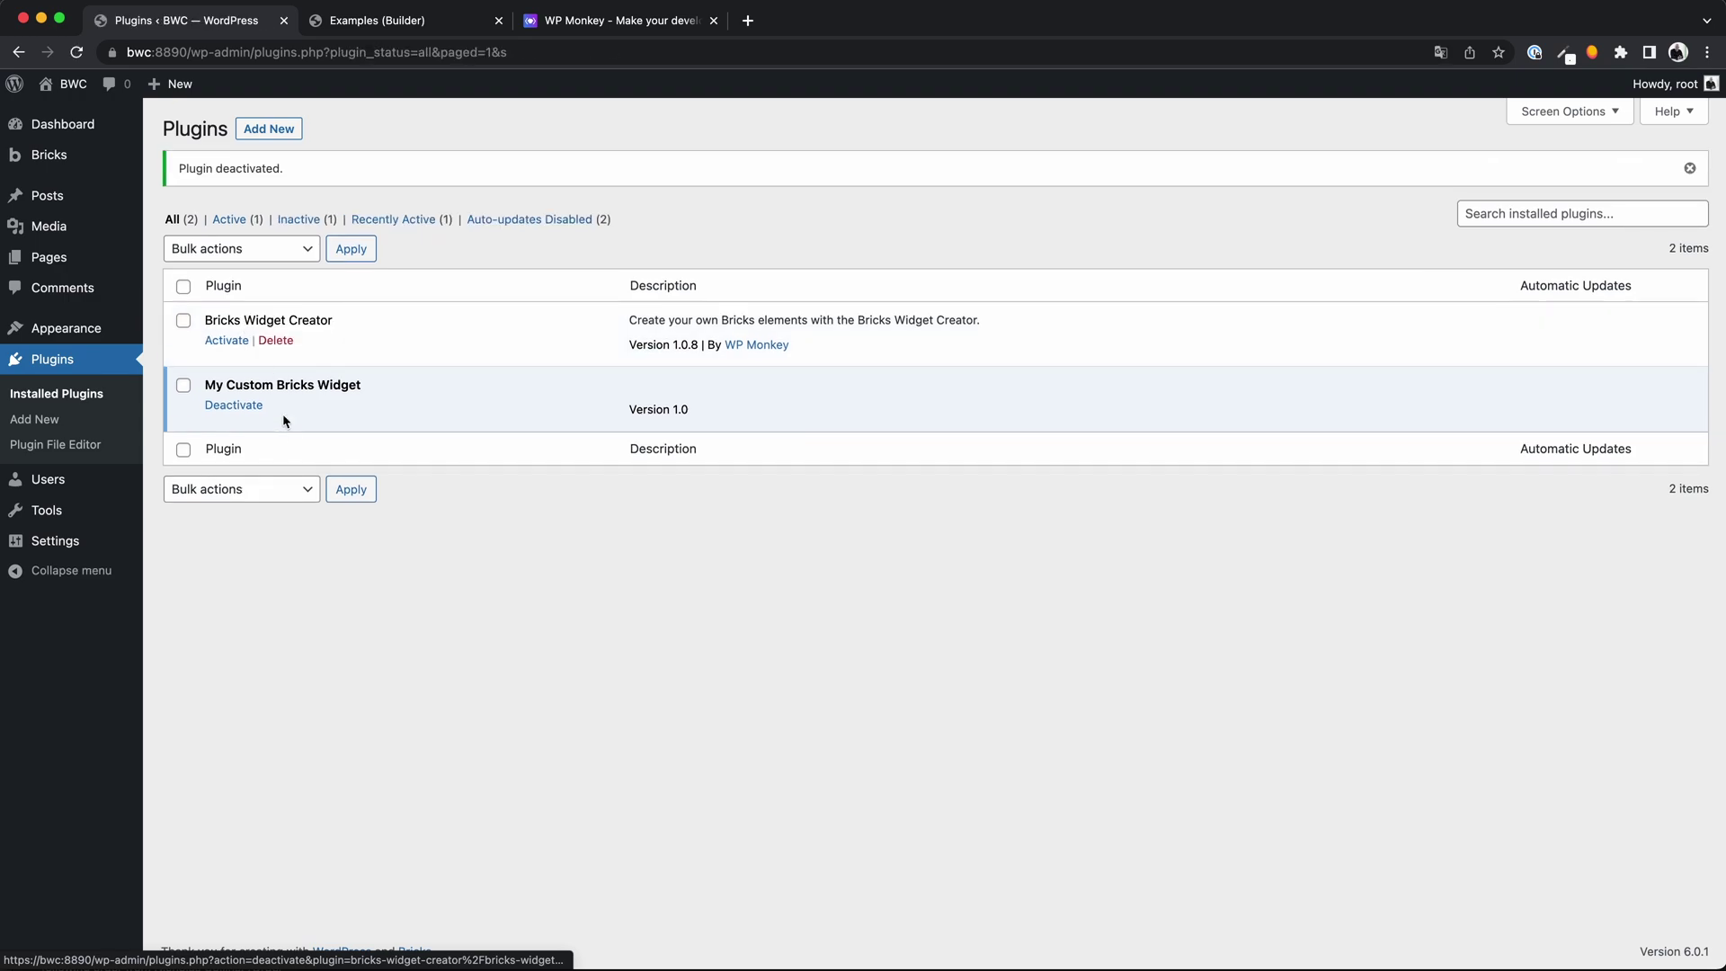
click(377, 21)
key(ctrl+r)
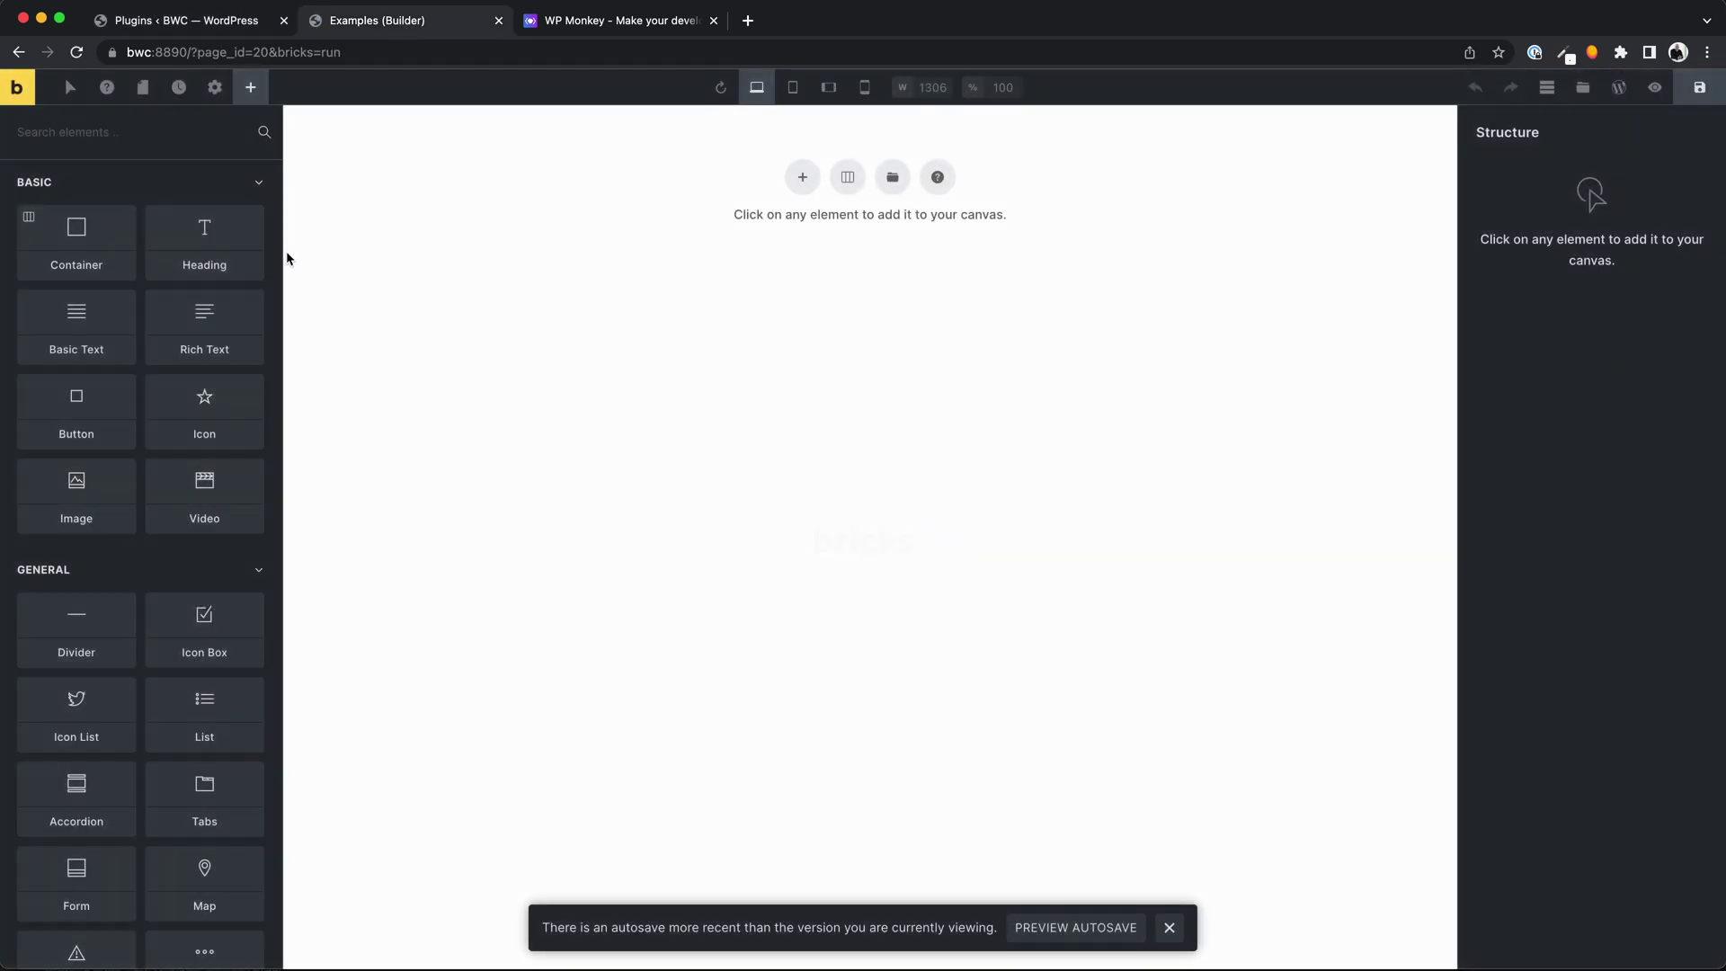
scroll(202, 256, down, 5)
scroll(202, 256, down, 3)
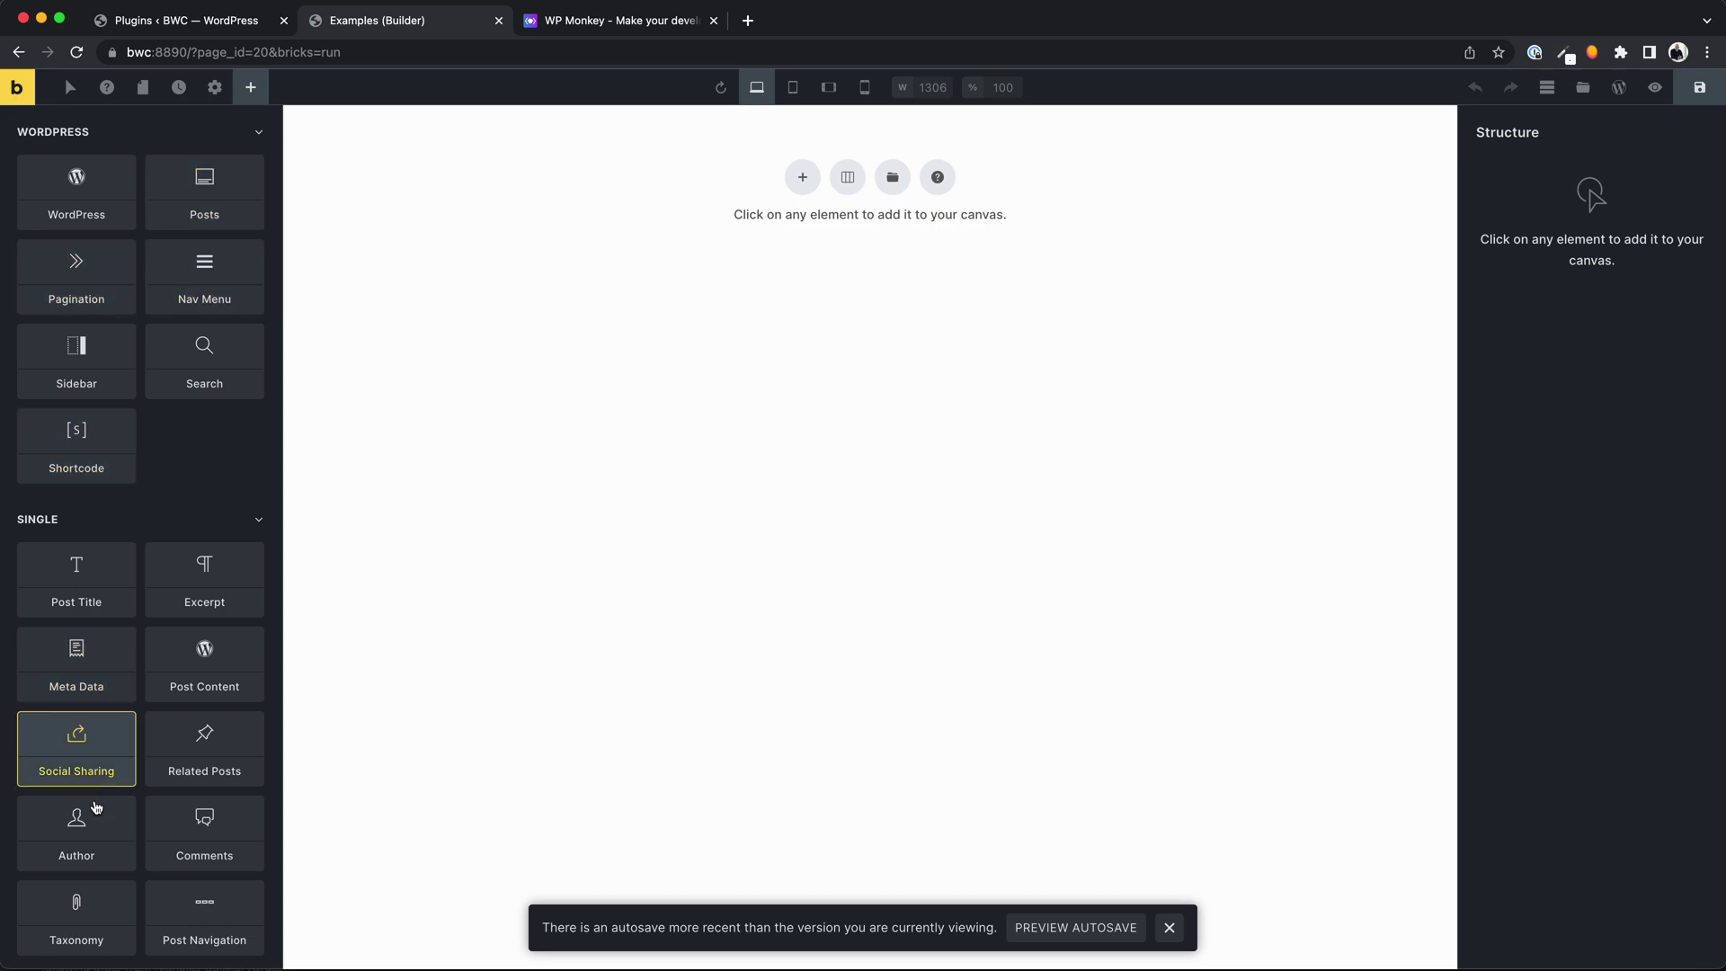
scroll(145, 636, up, 8)
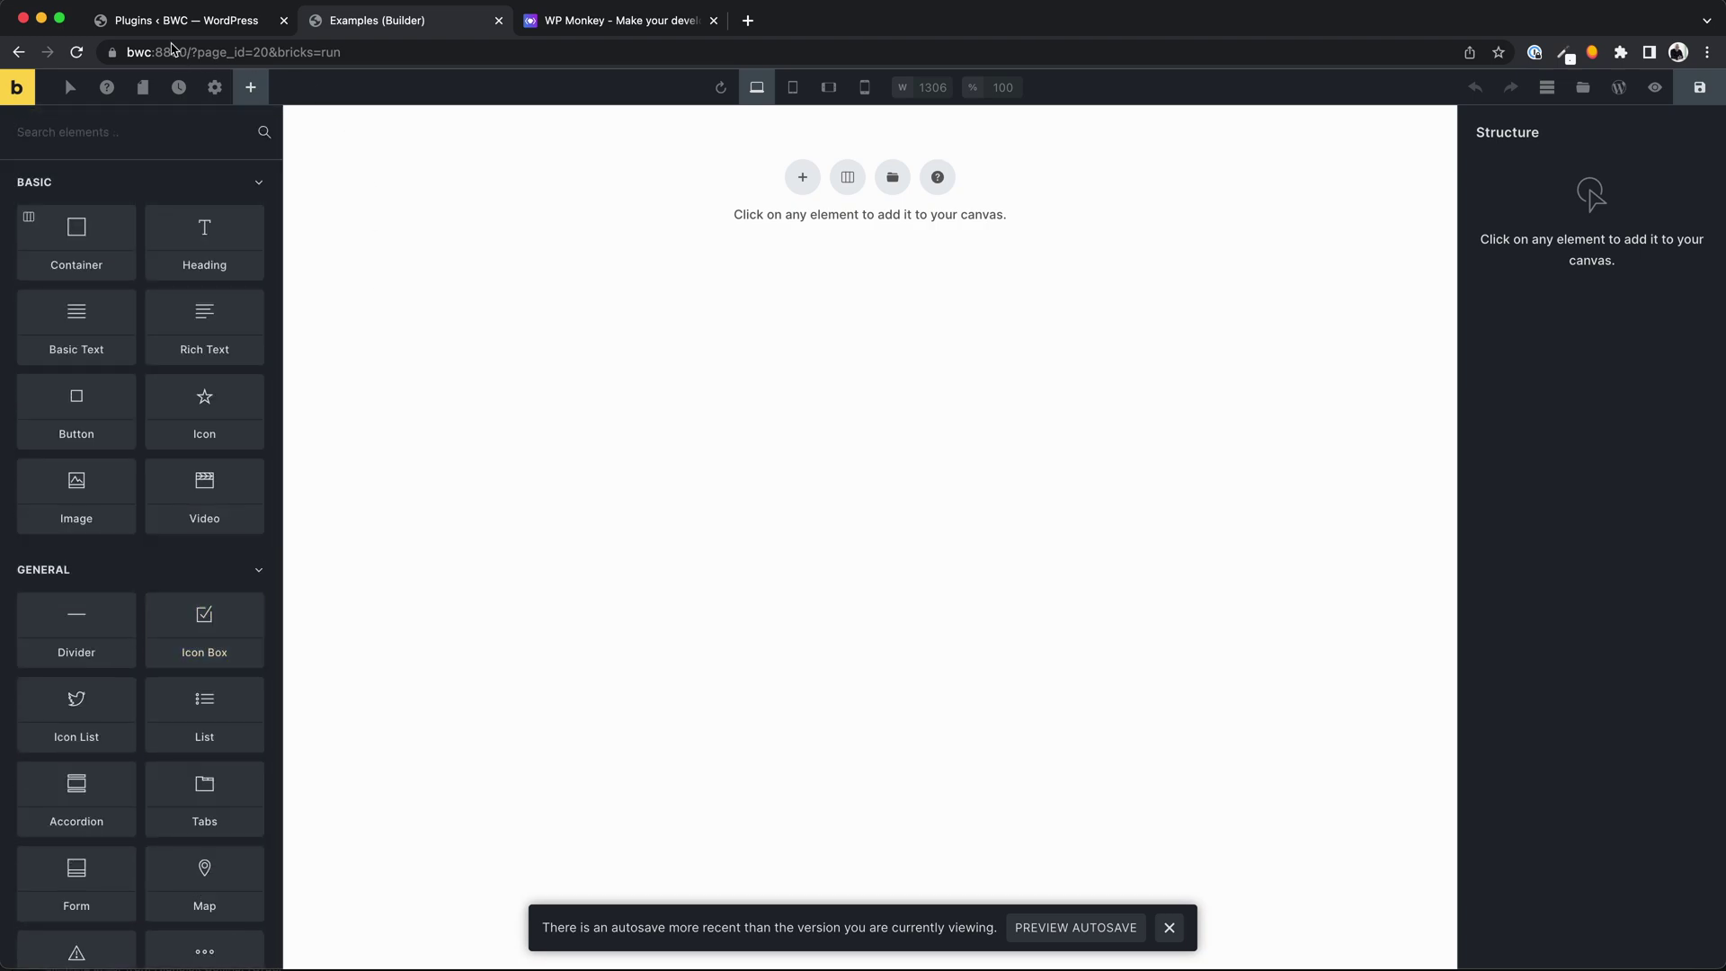
click(163, 23)
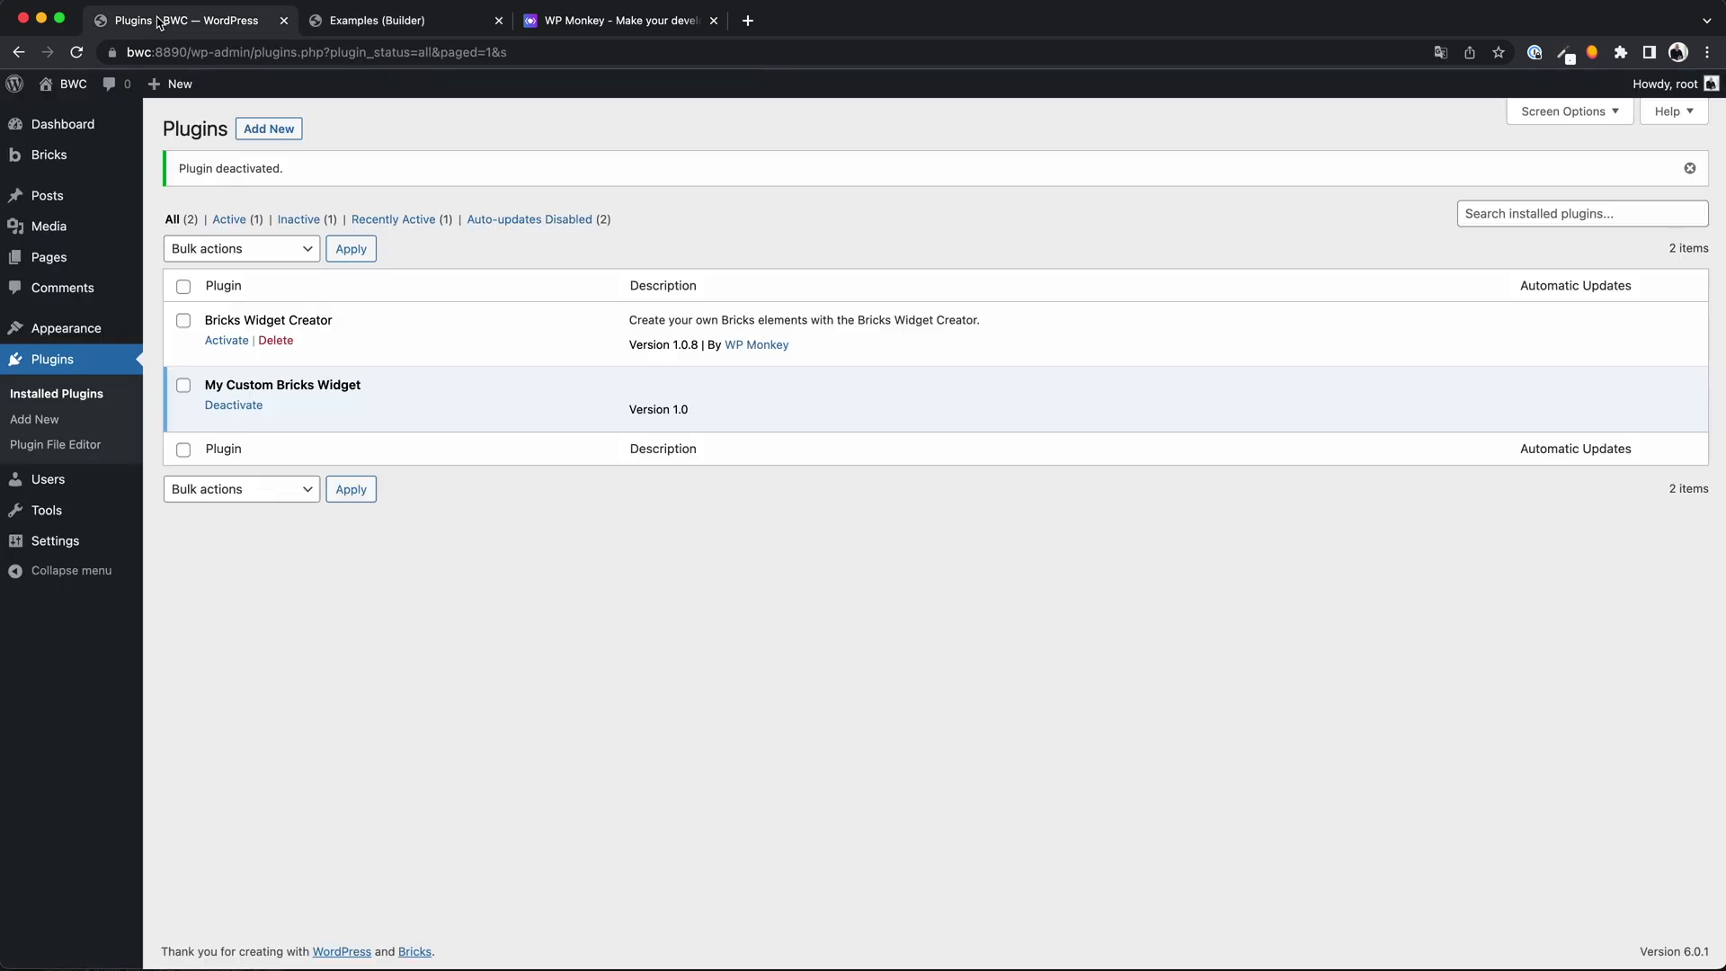
Upload bricks-plugin-for-client.zip as a new plugin, install it and activate it.
click(267, 128)
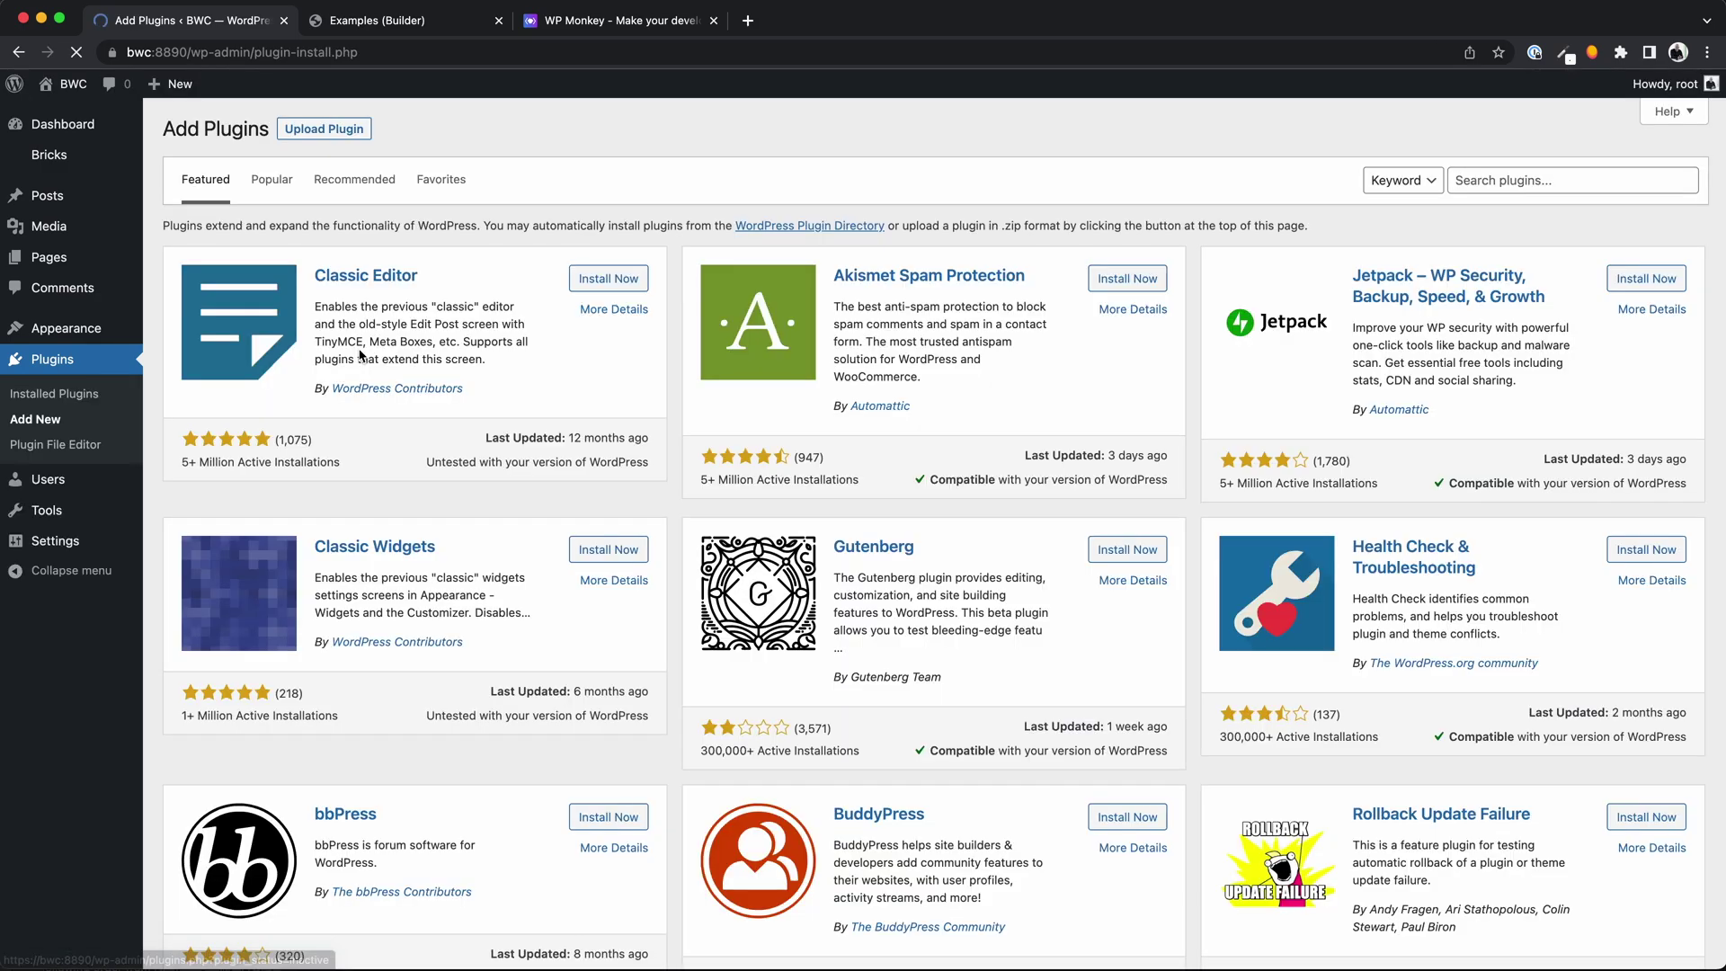
click(324, 128)
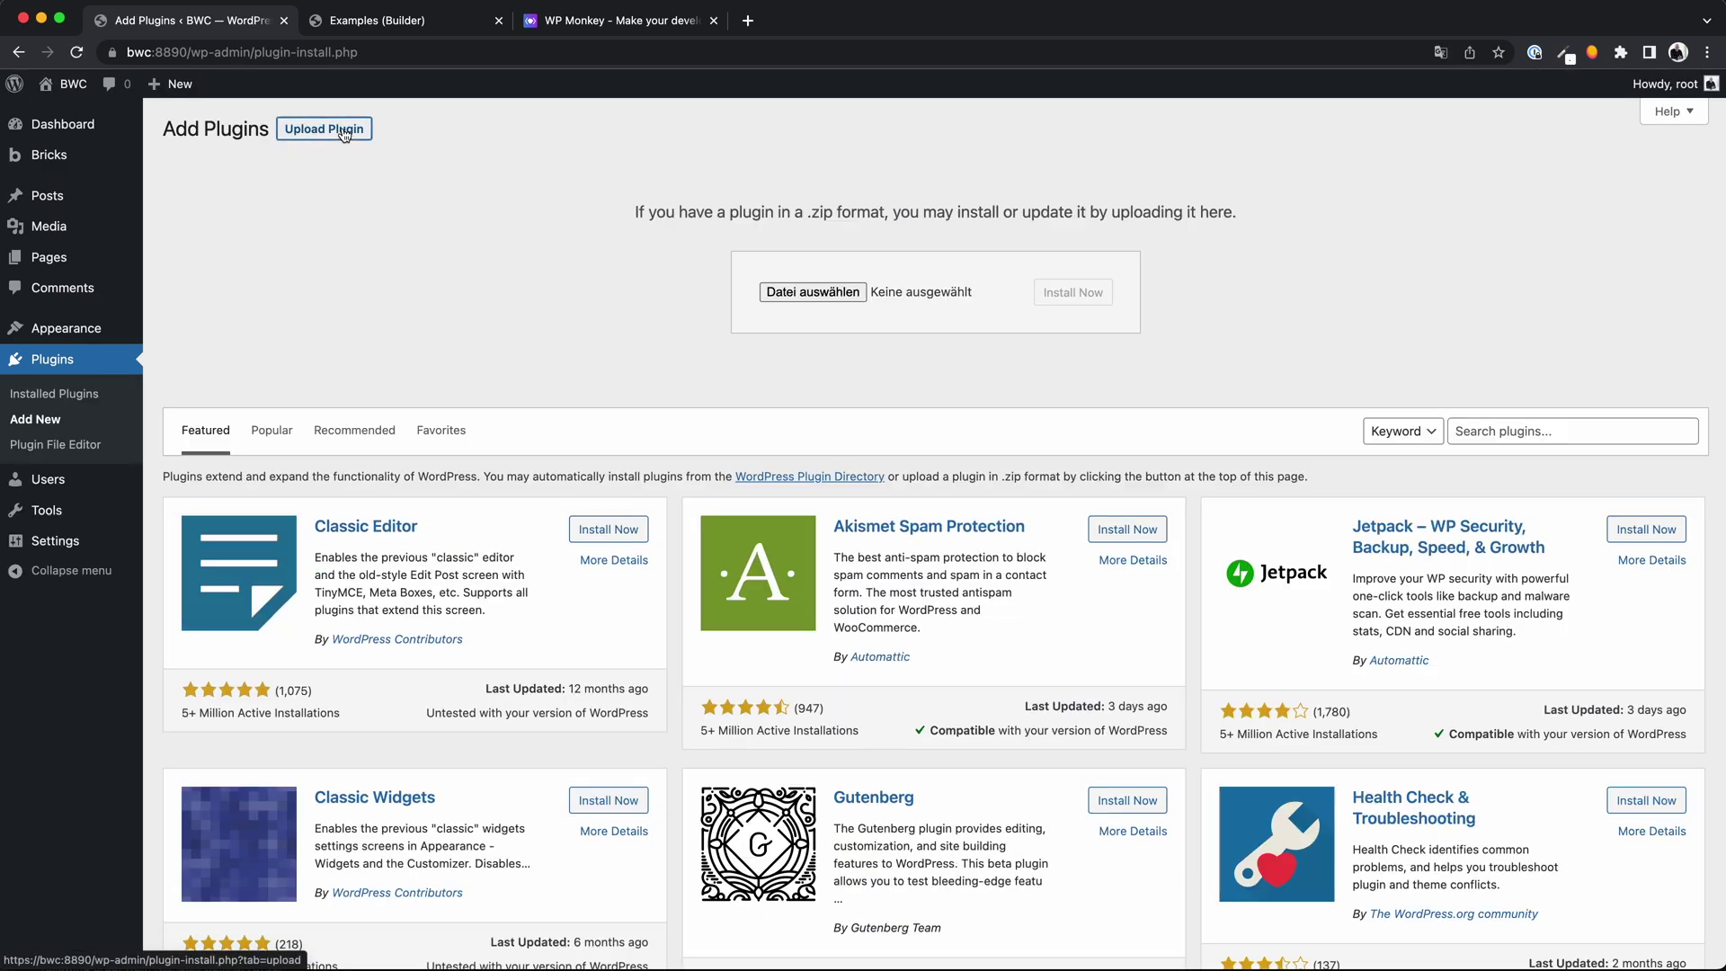
drag(840, 307, 841, 305)
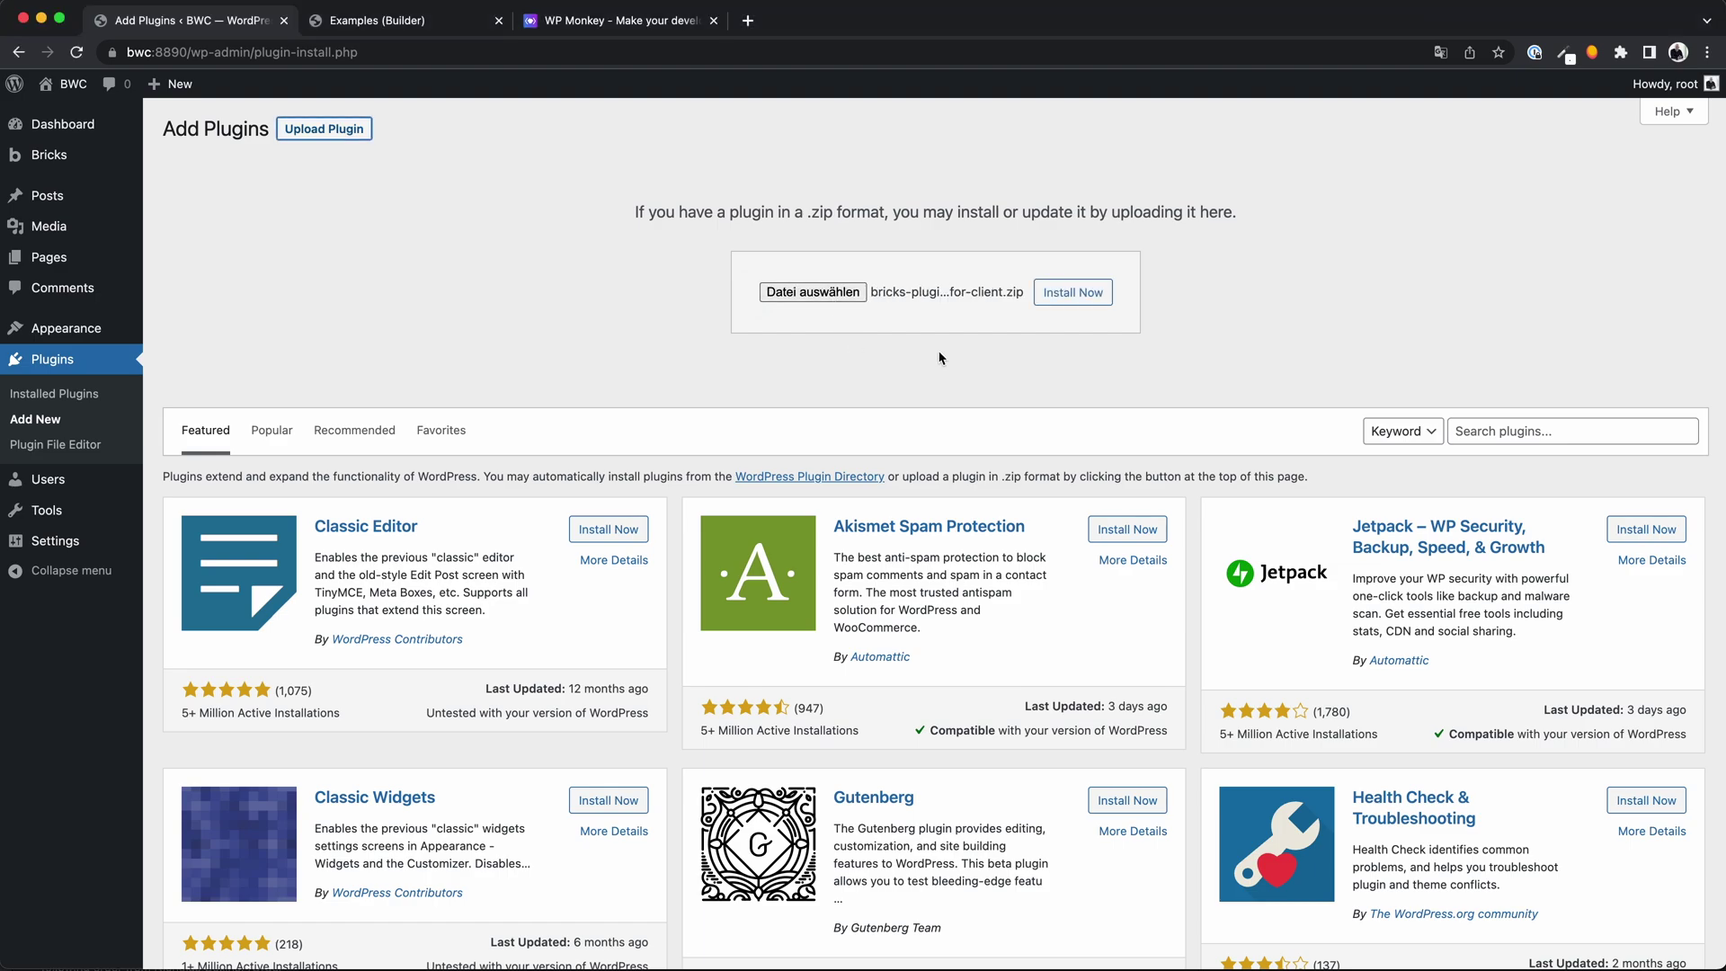
click(1073, 292)
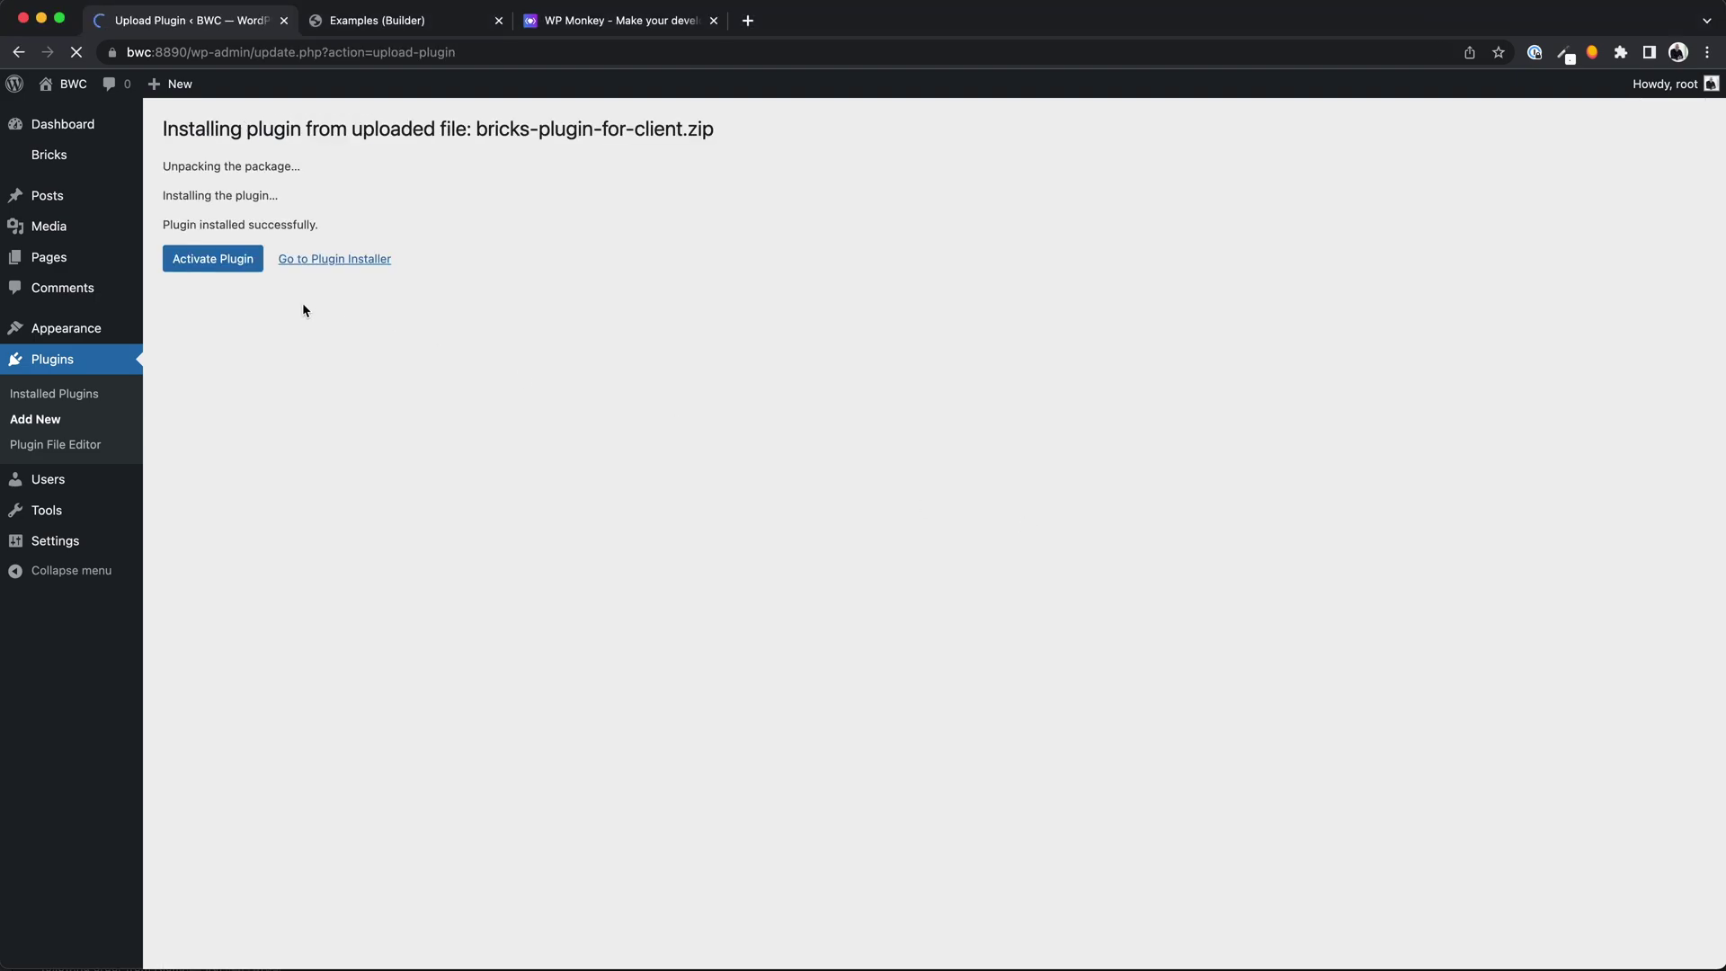
click(212, 258)
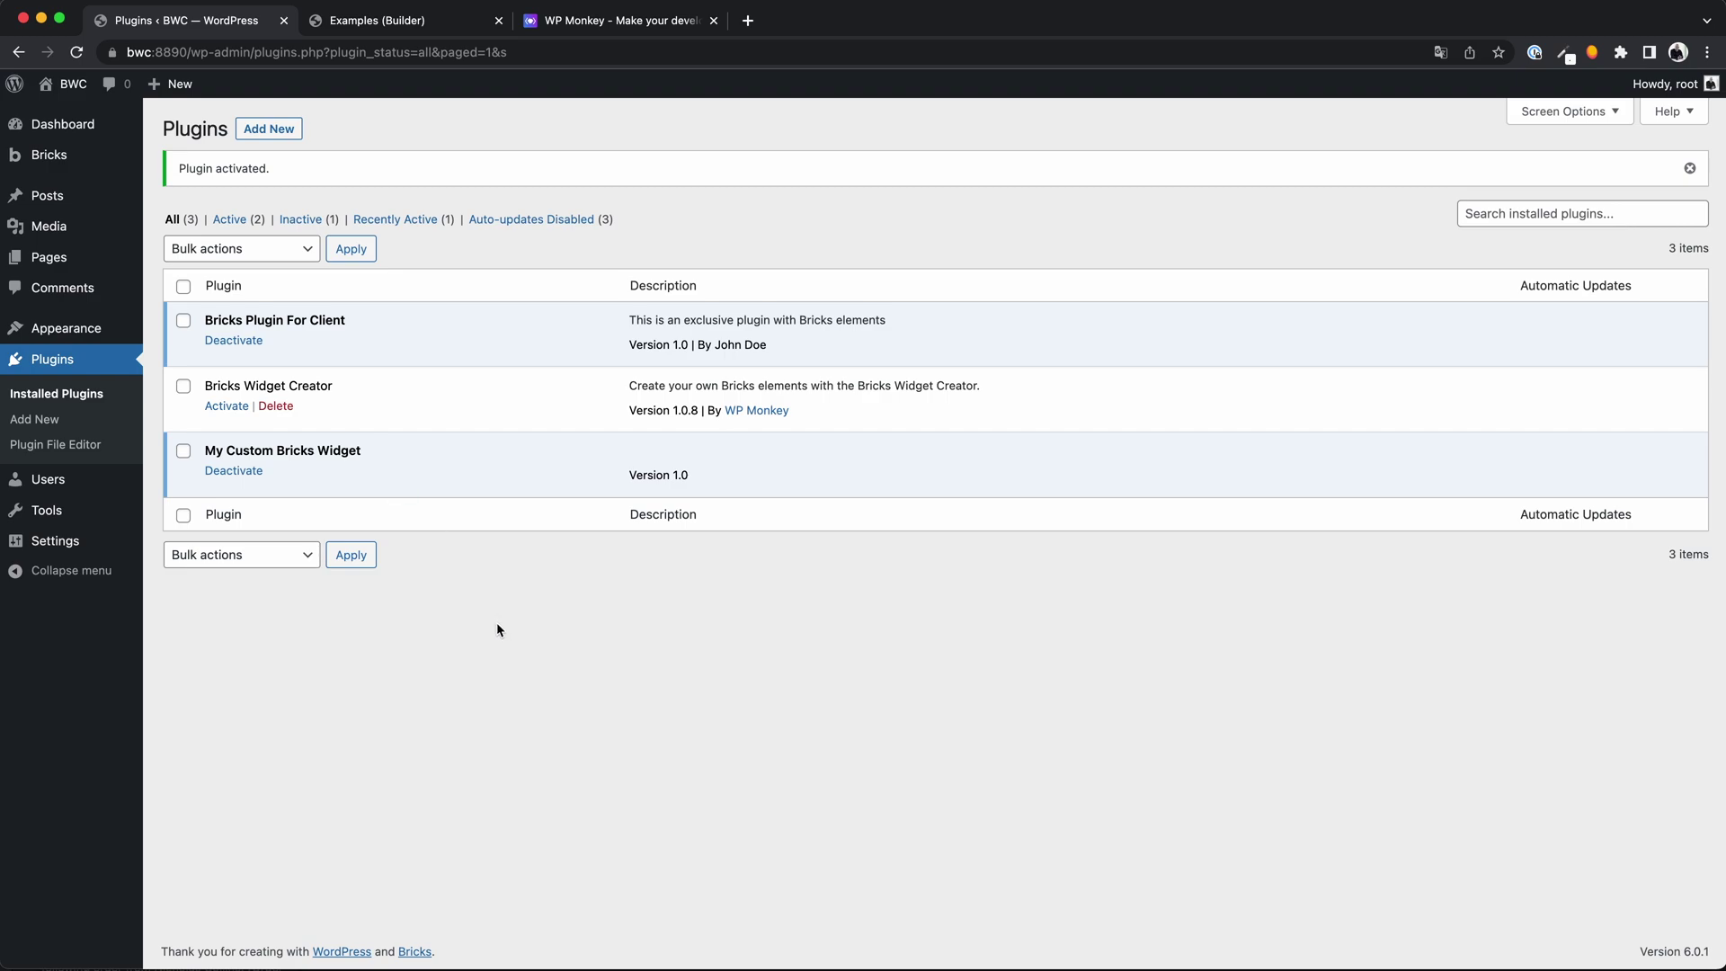
Highlight the Bricks Plugin For Client name and its description in the plugins list.
drag(348, 320, 205, 320)
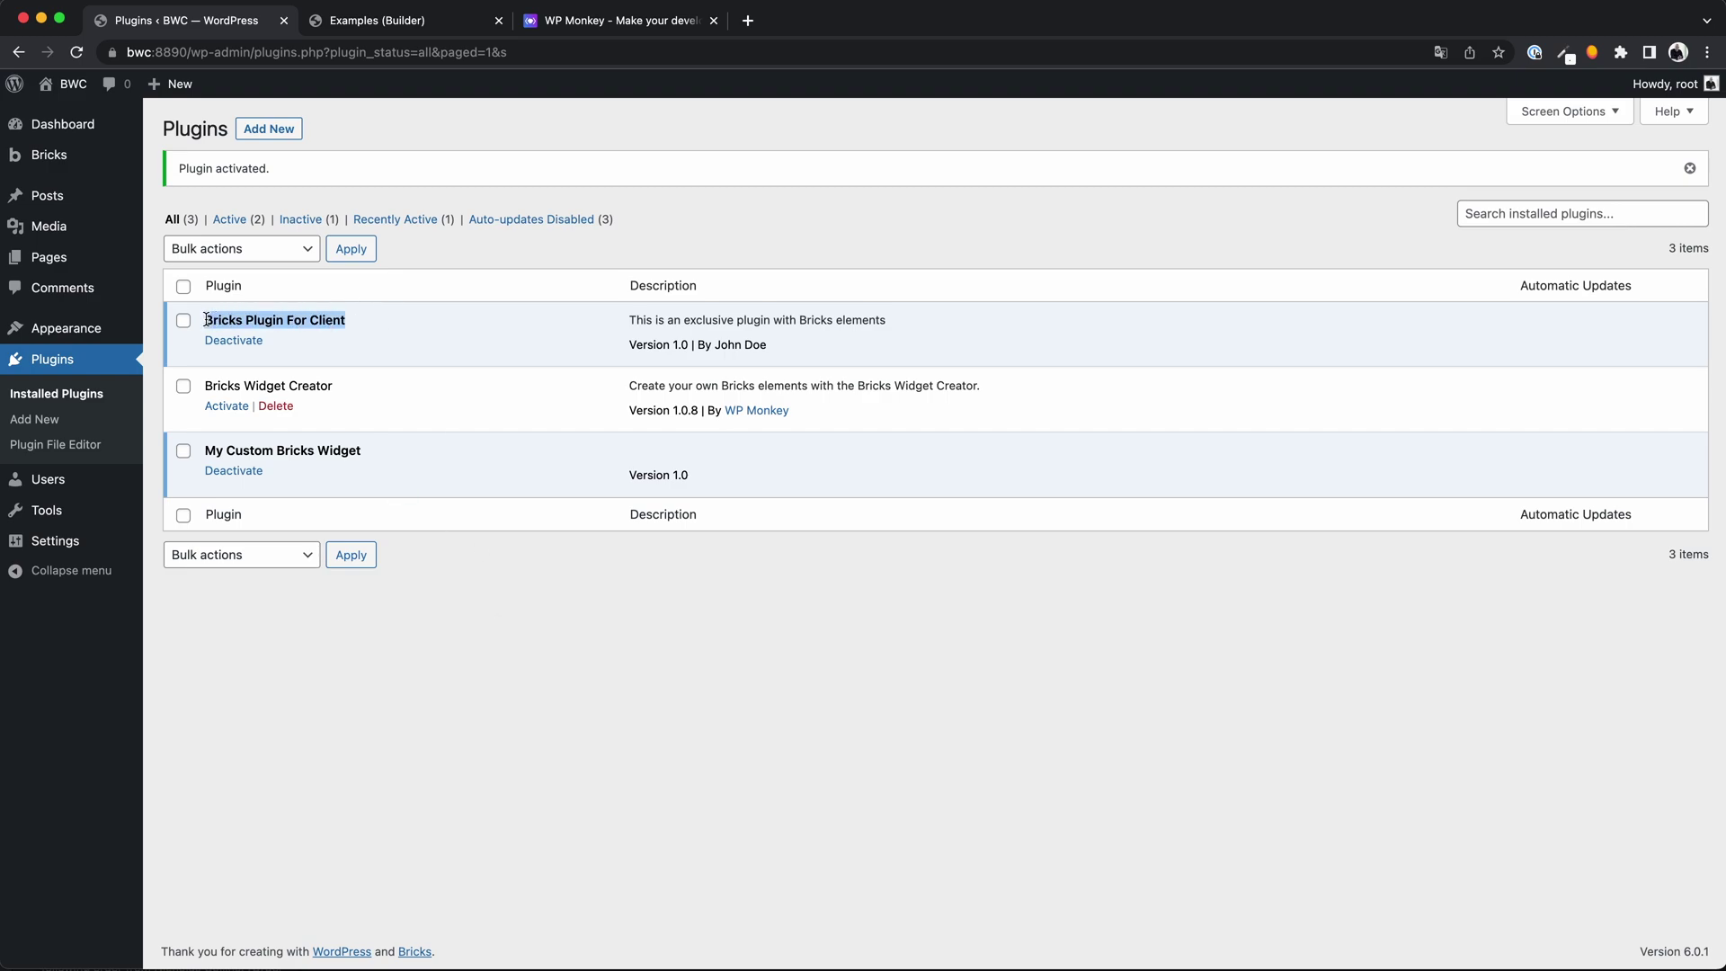
click(243, 320)
drag(887, 320, 628, 320)
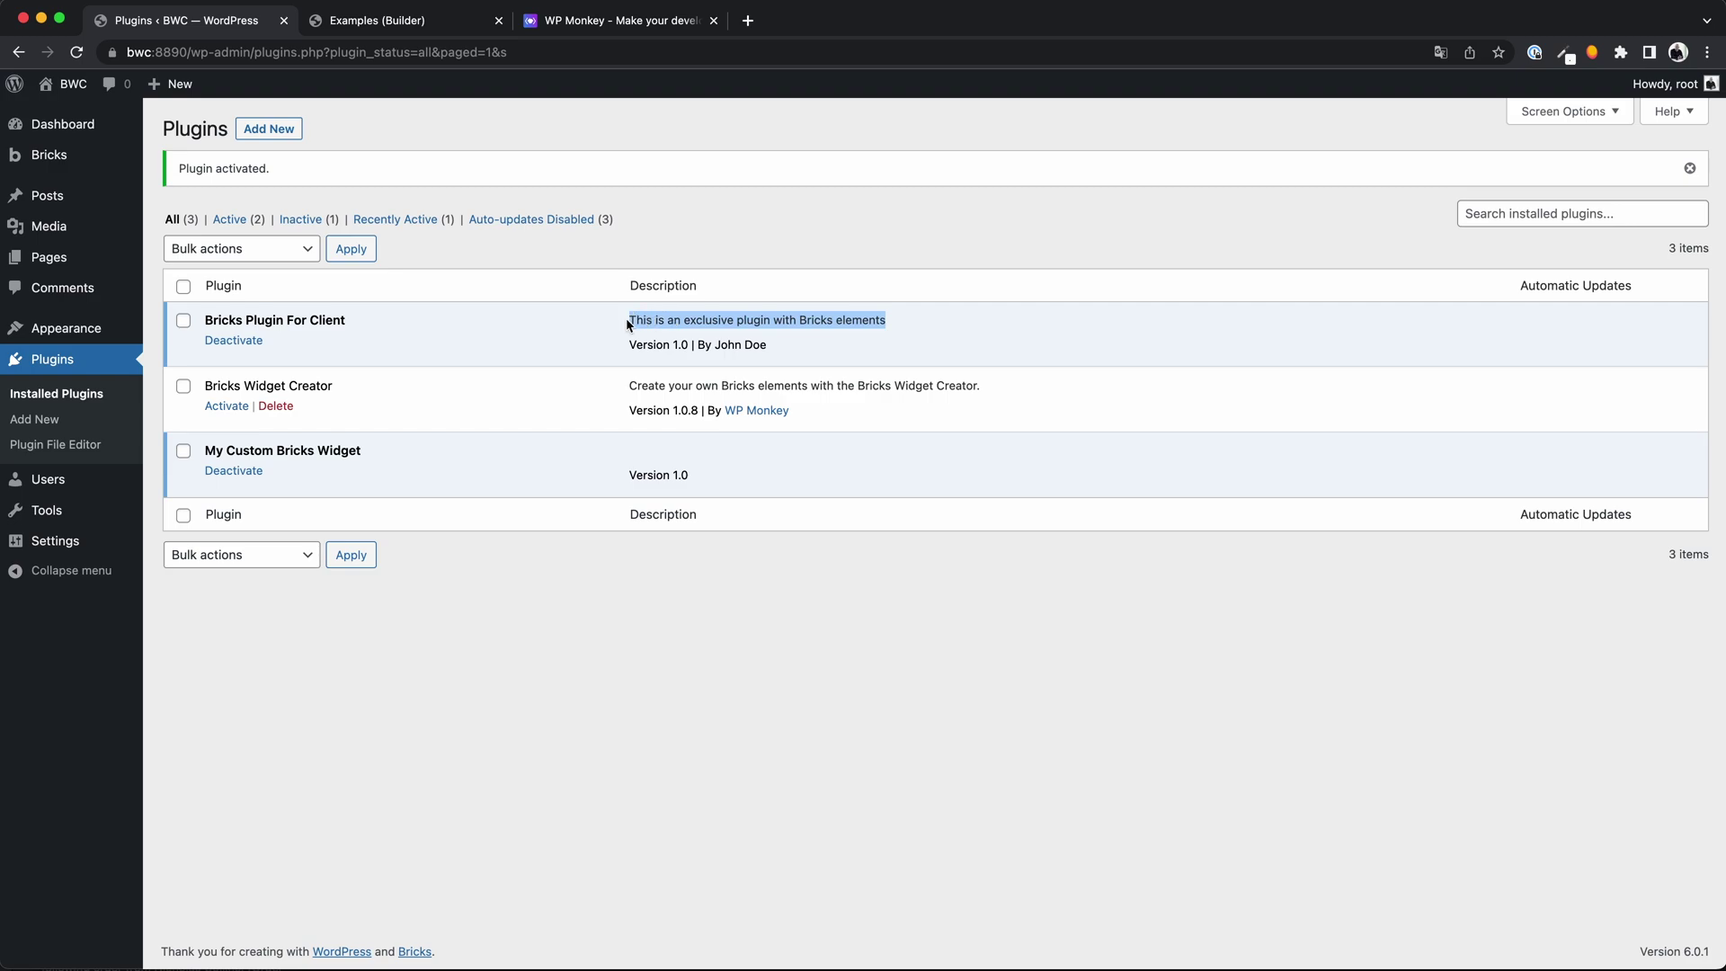
click(586, 340)
Add First, Second, Fourth, Third and Fifth Element tiles to the builder canvas, then return to WP Monkey.
click(376, 20)
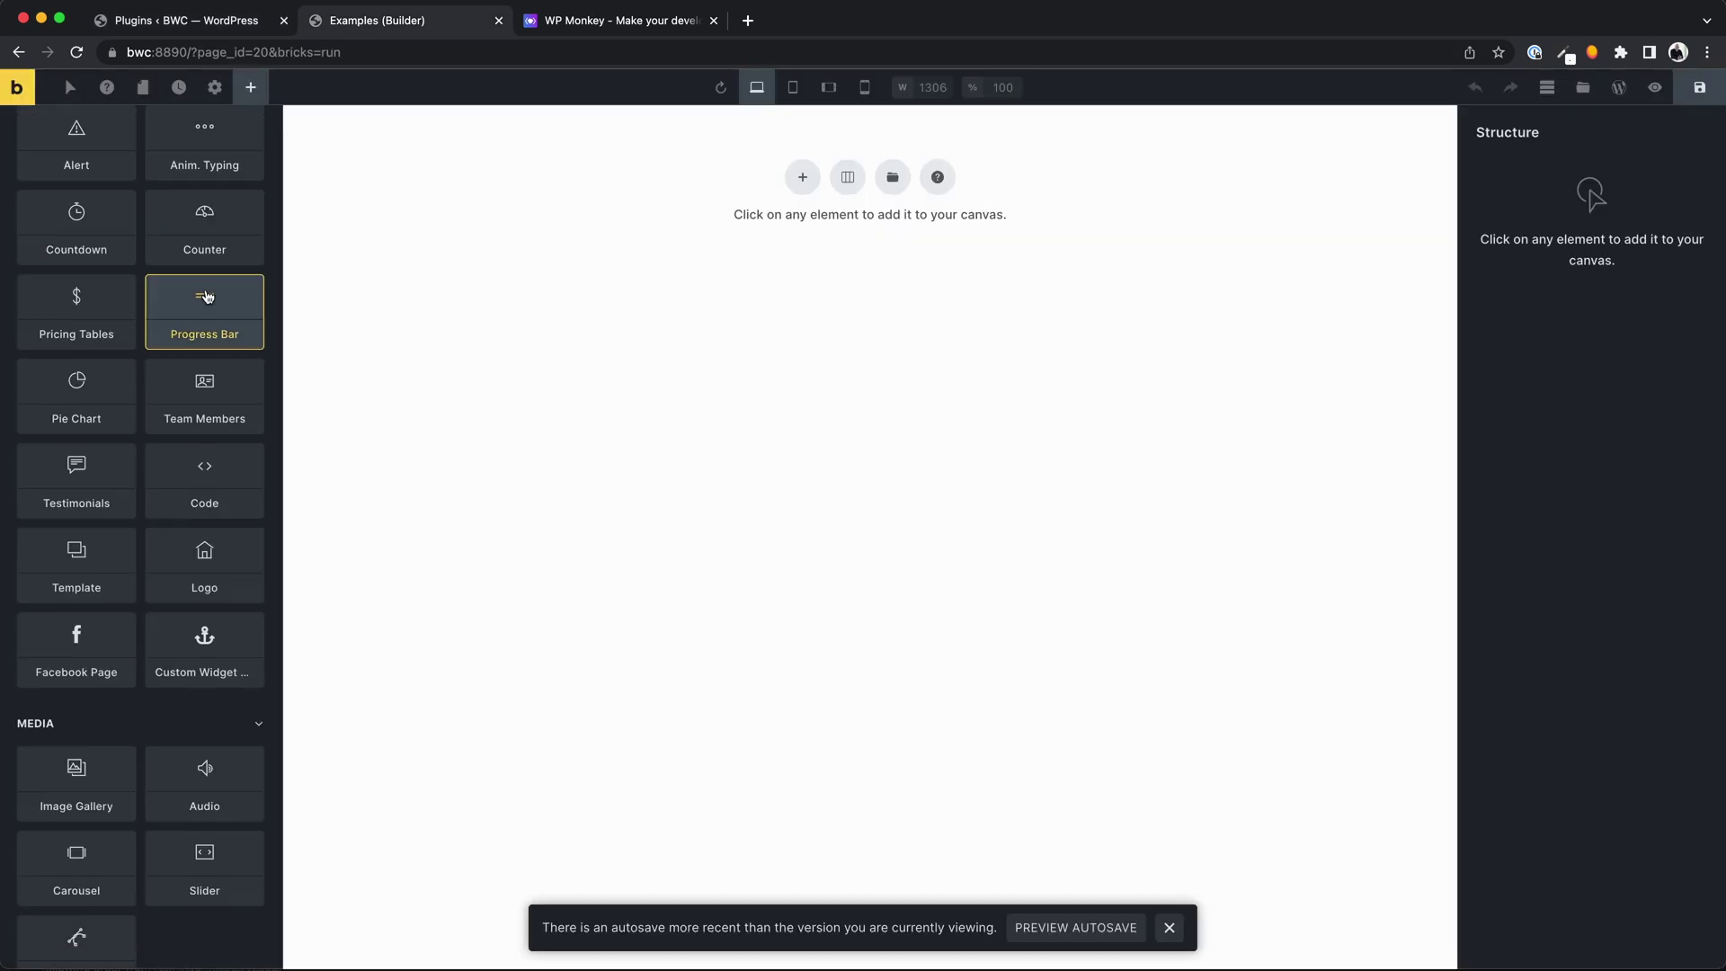
scroll(207, 294, down, 5)
scroll(207, 294, down, 5)
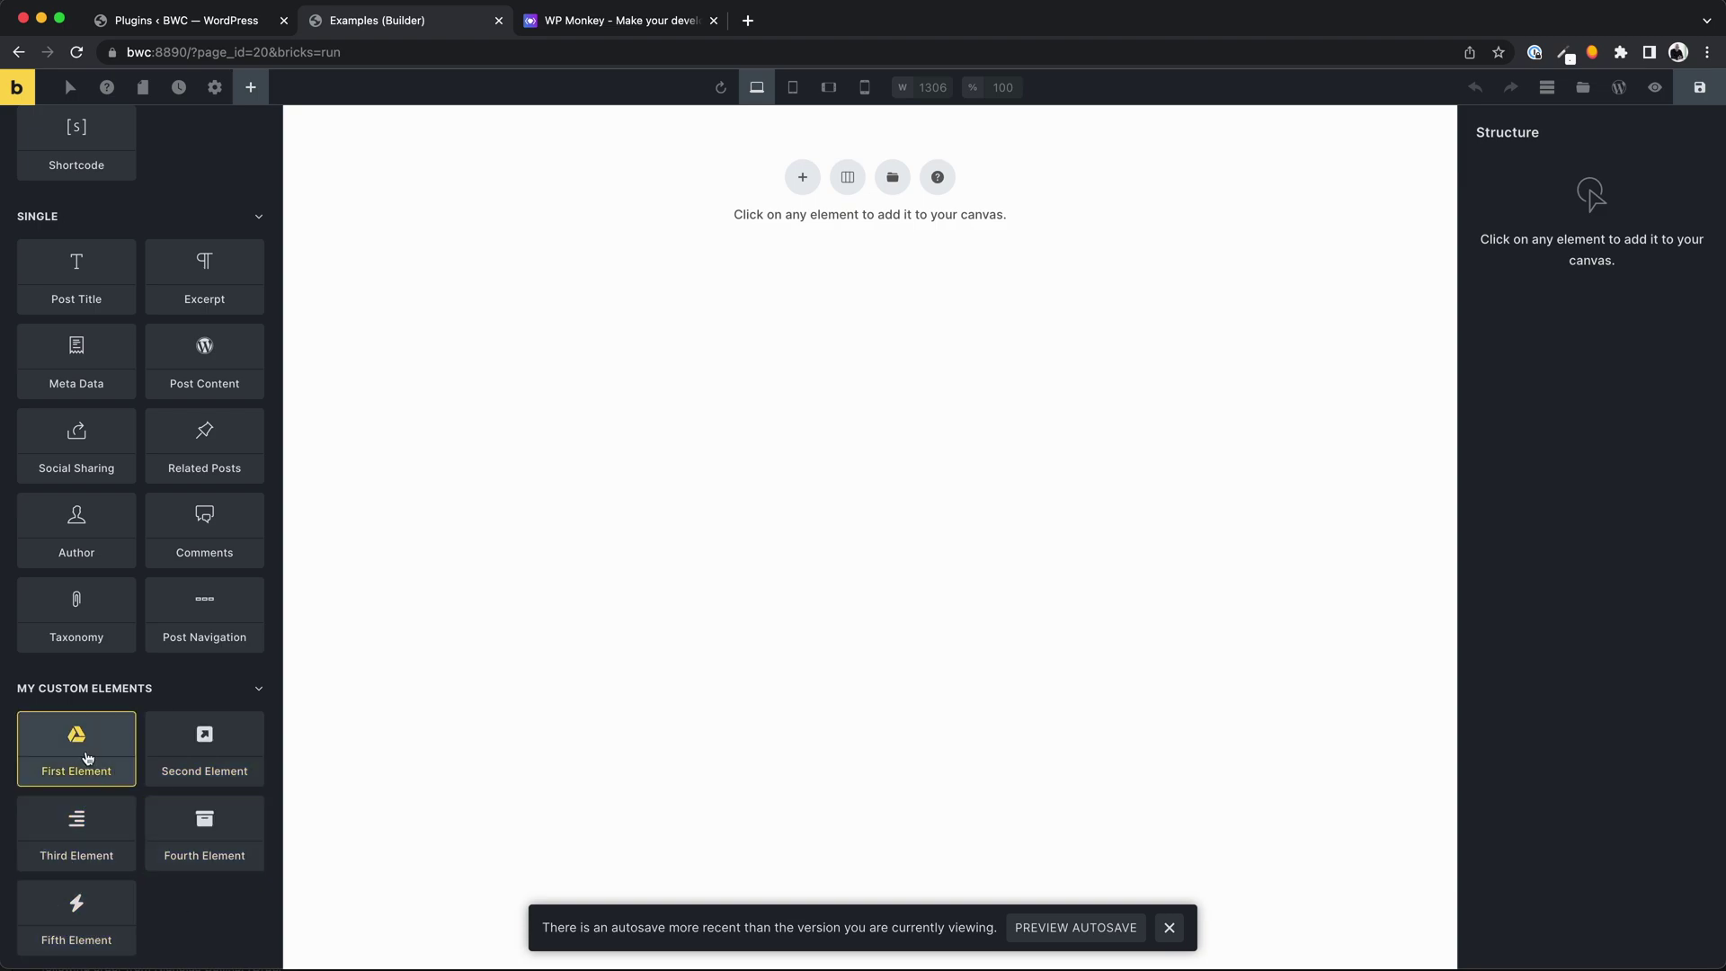
click(76, 749)
click(204, 750)
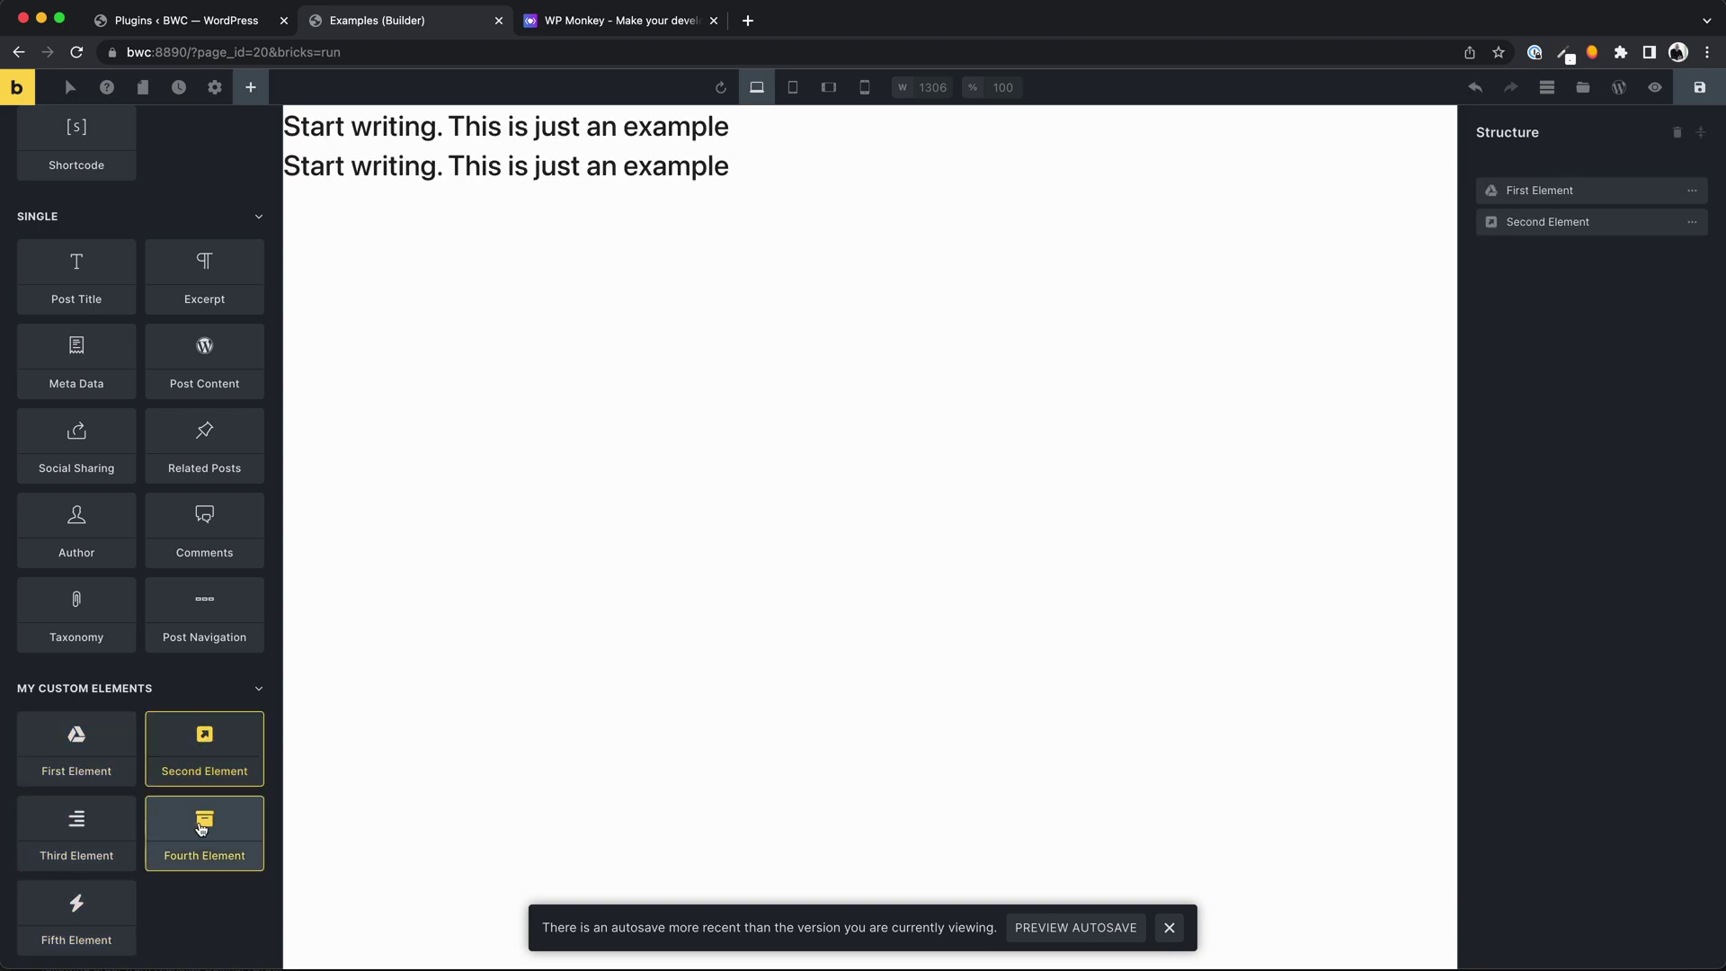
click(204, 833)
click(76, 833)
click(76, 917)
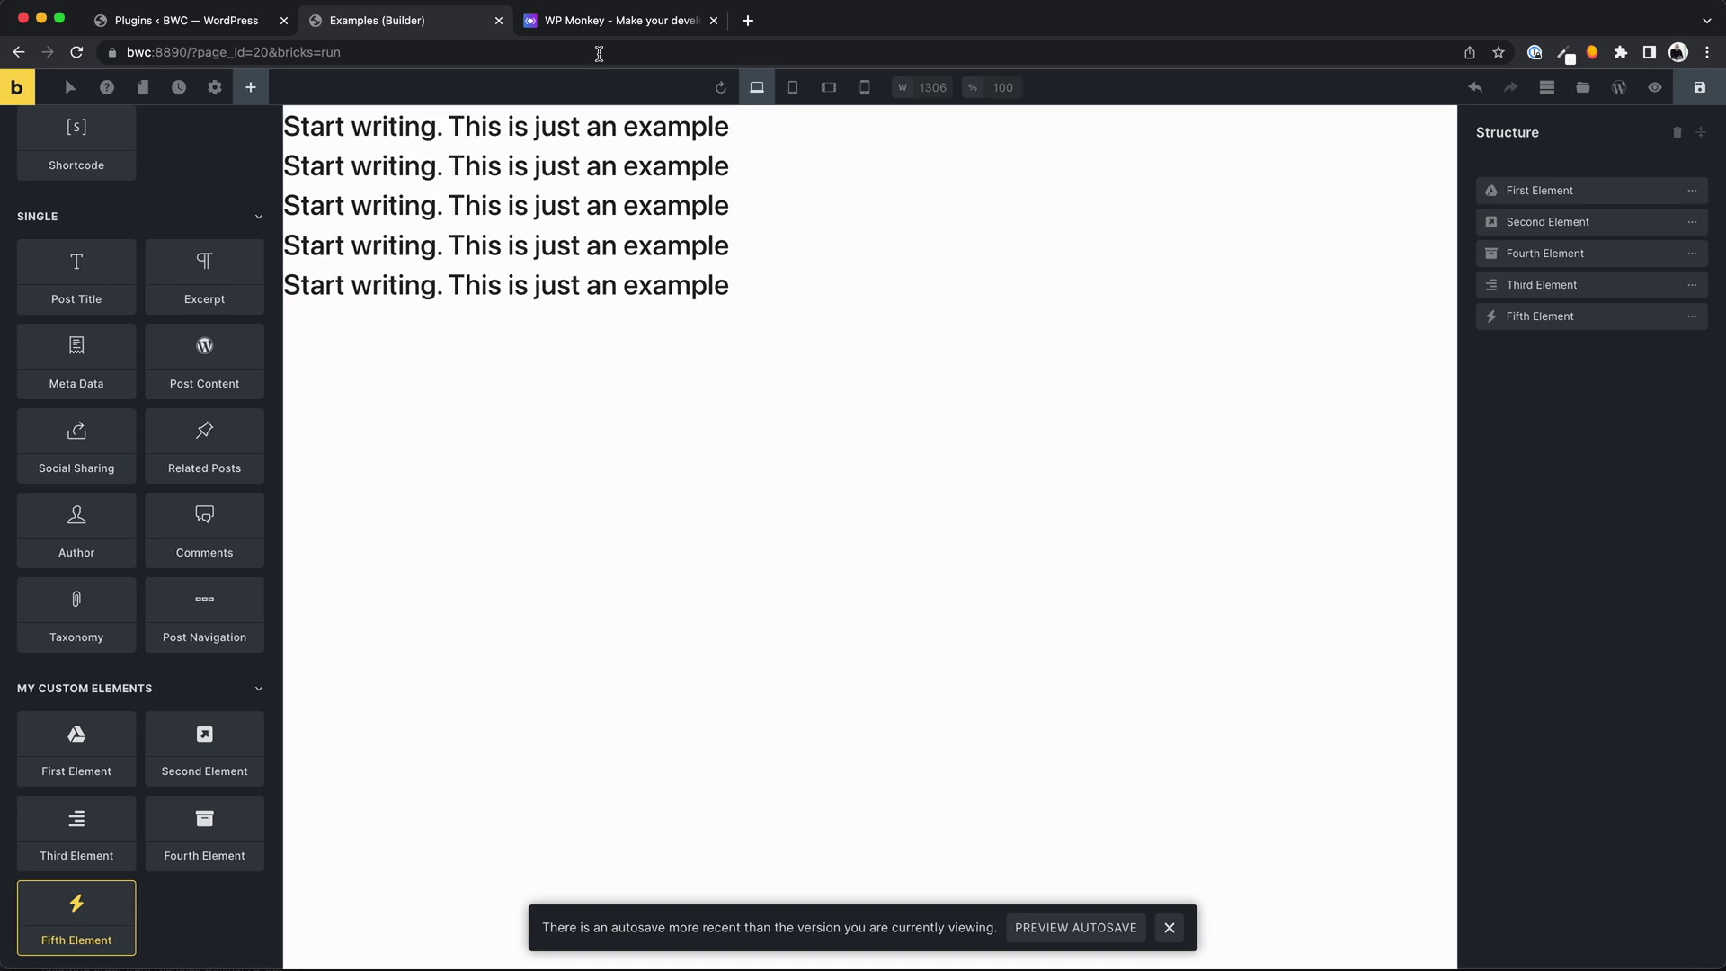
click(613, 20)
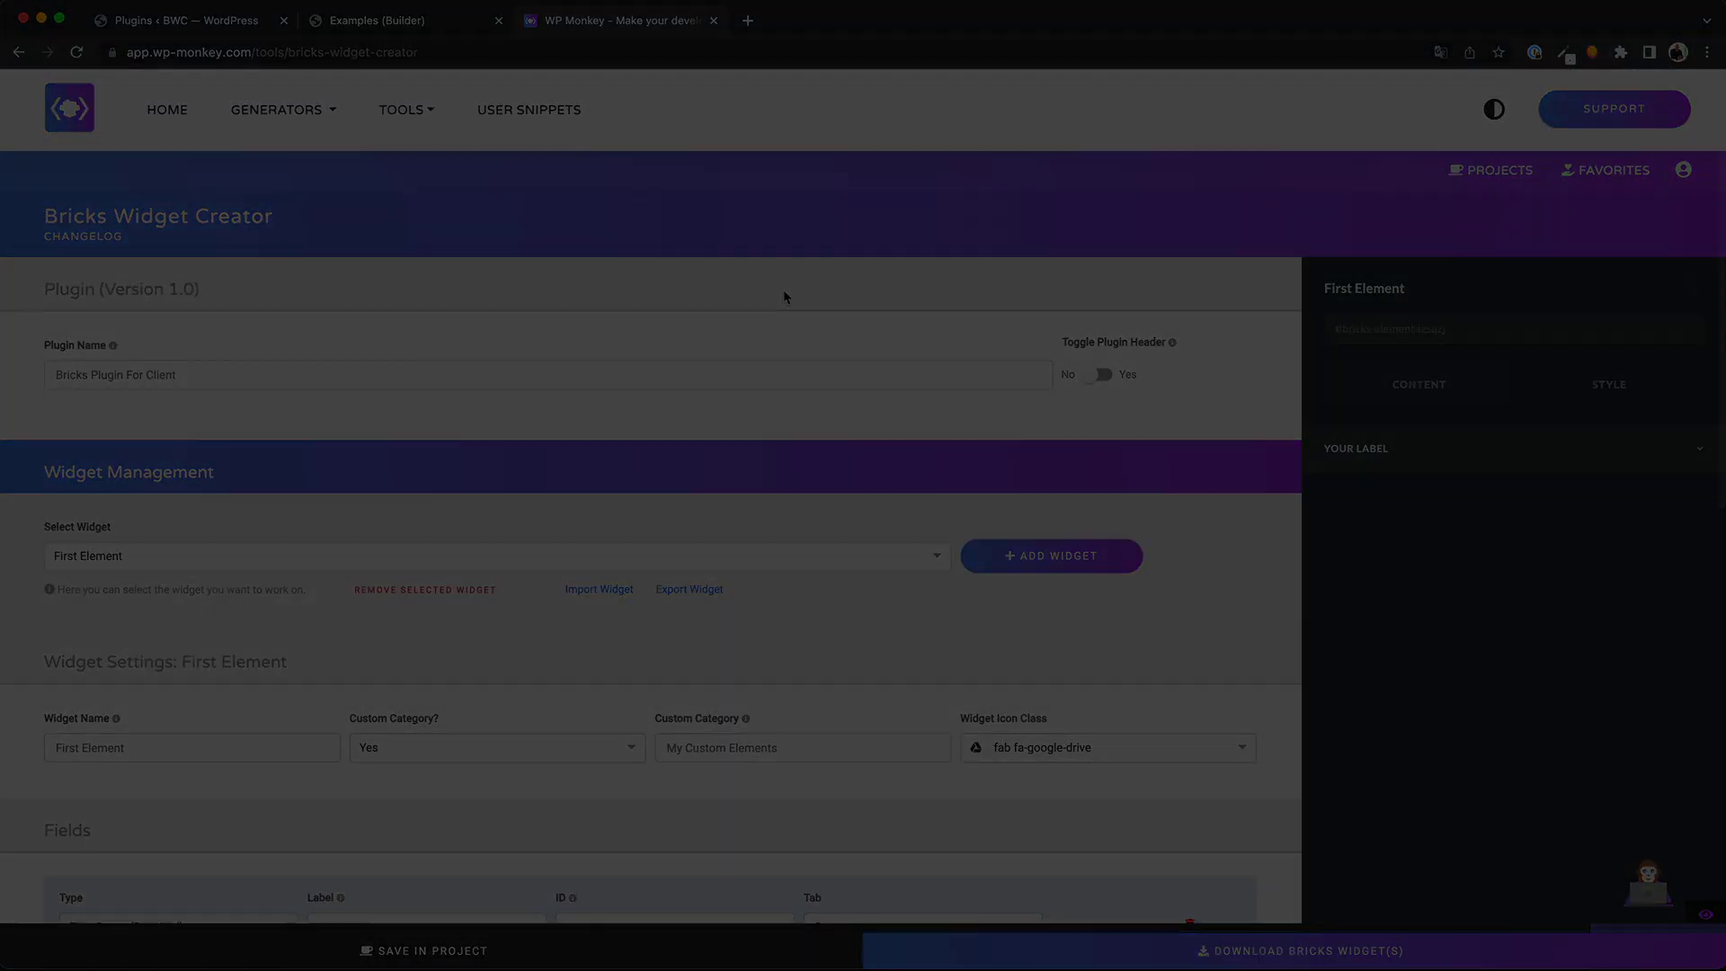